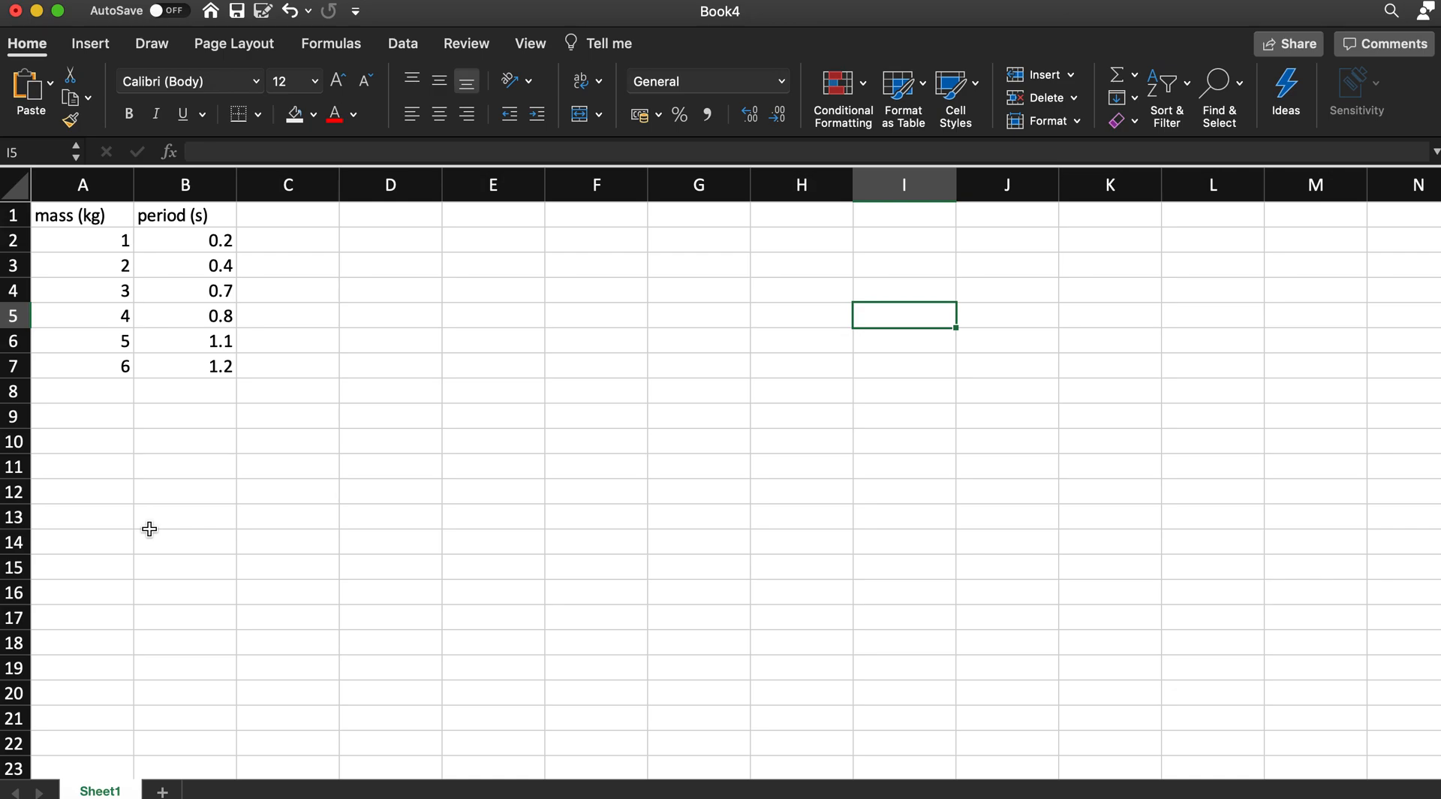
{"action": "left_click", "coordinate": [285, 583]}
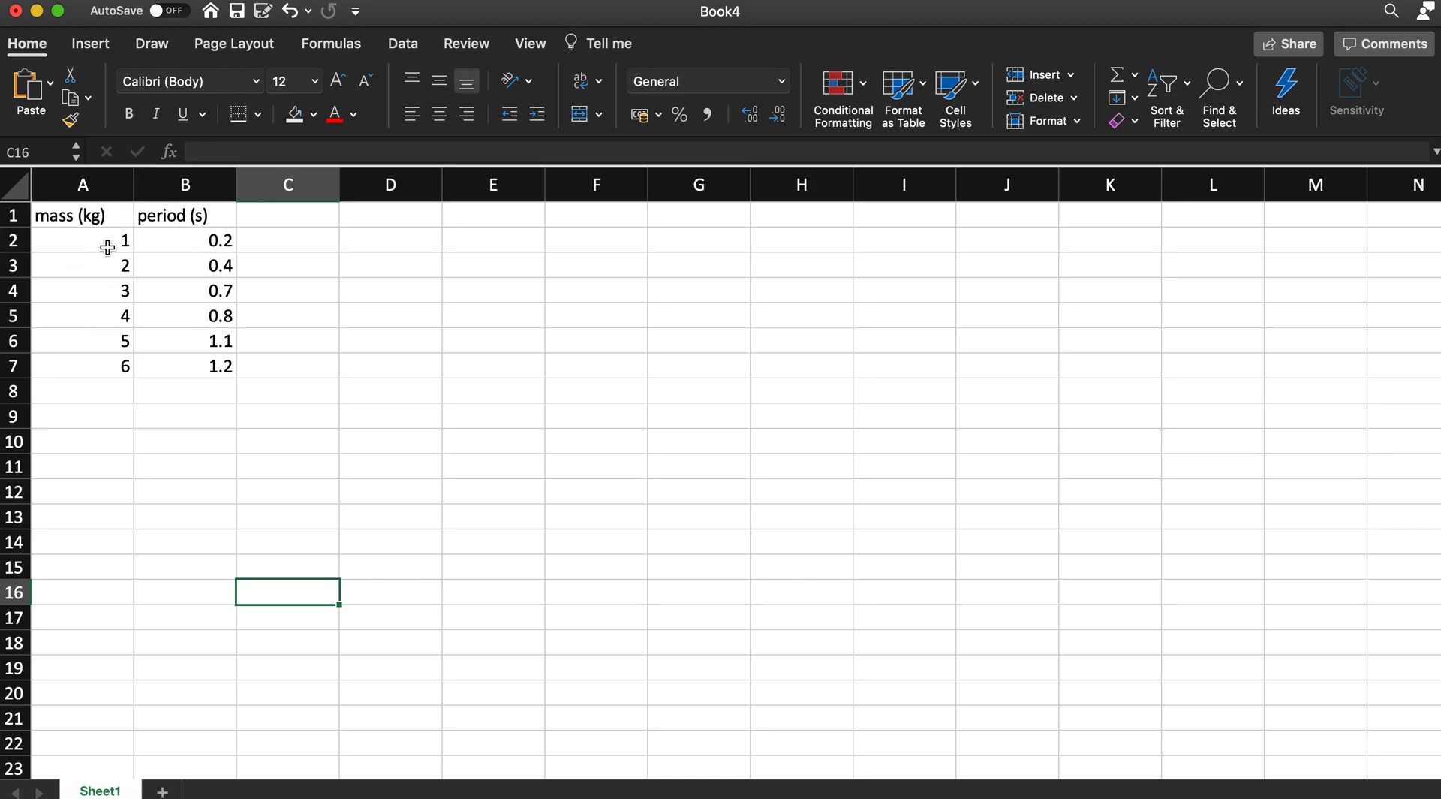
{"action": "left_click", "coordinate": [93, 223]}
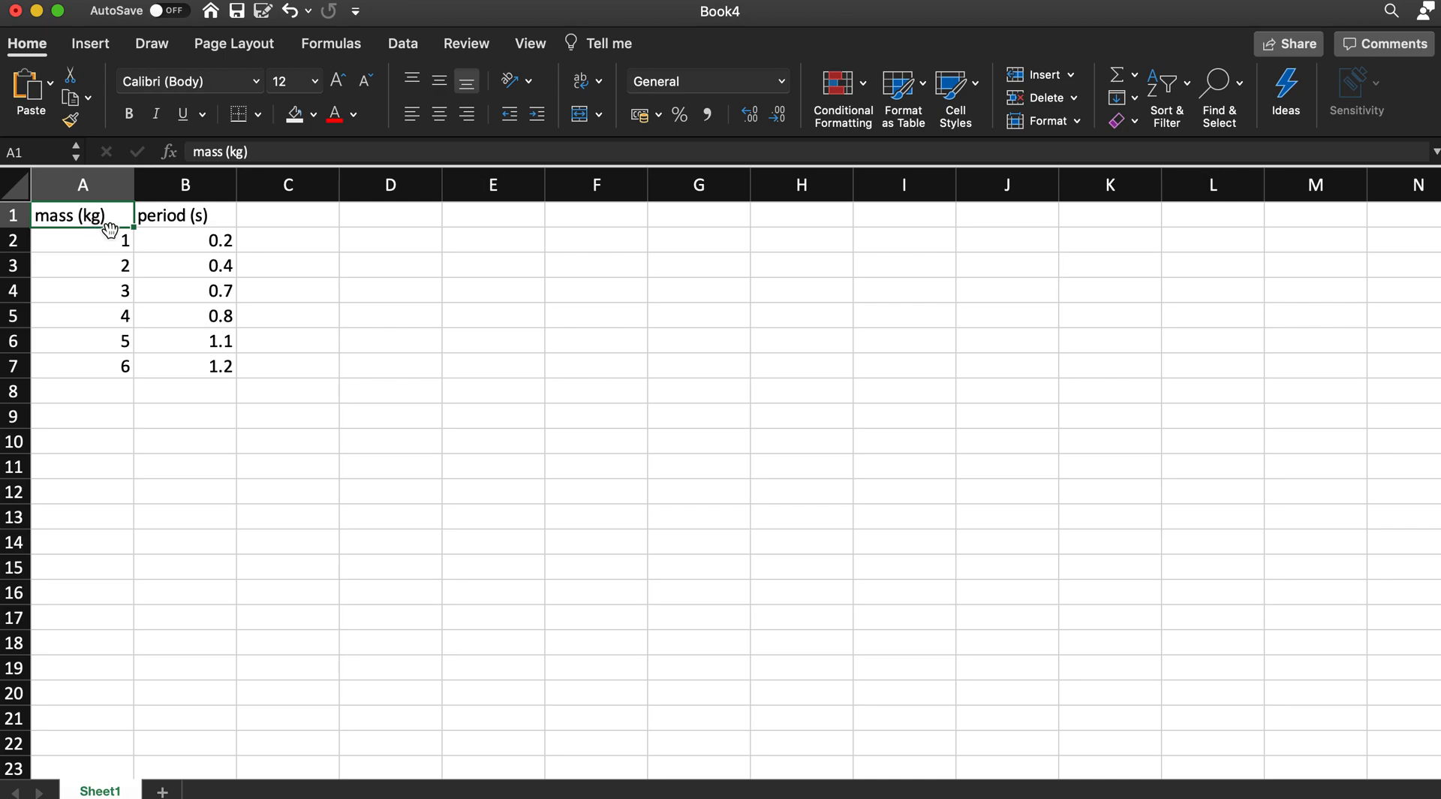
{"action": "left_click", "coordinate": [159, 216]}
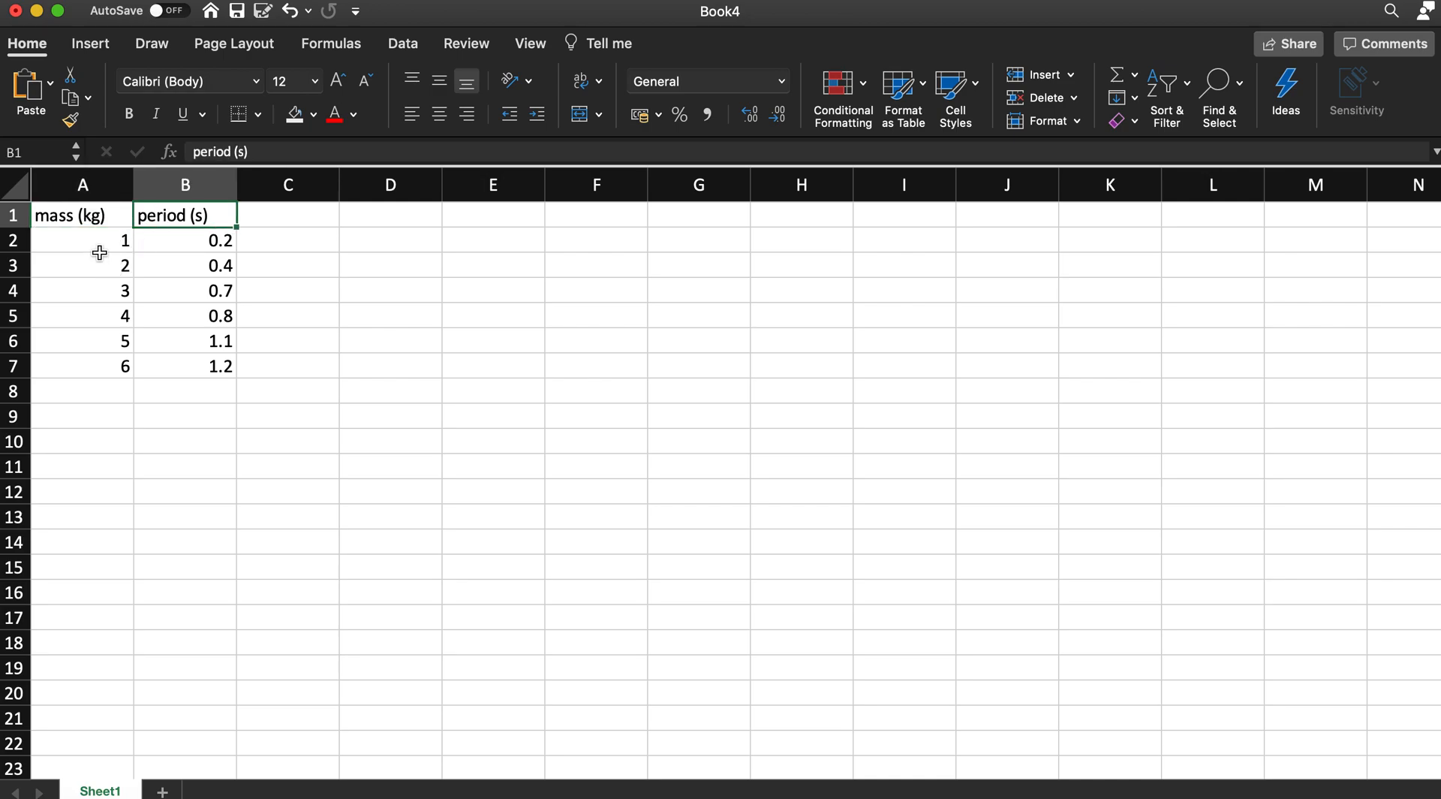
{"action": "mouse_move", "coordinate": [97, 245]}
{"action": "left_mouse_down"}
{"action": "mouse_move", "coordinate": [167, 267]}
{"action": "mouse_move", "coordinate": [114, 239]}
{"action": "left_mouse_up"}
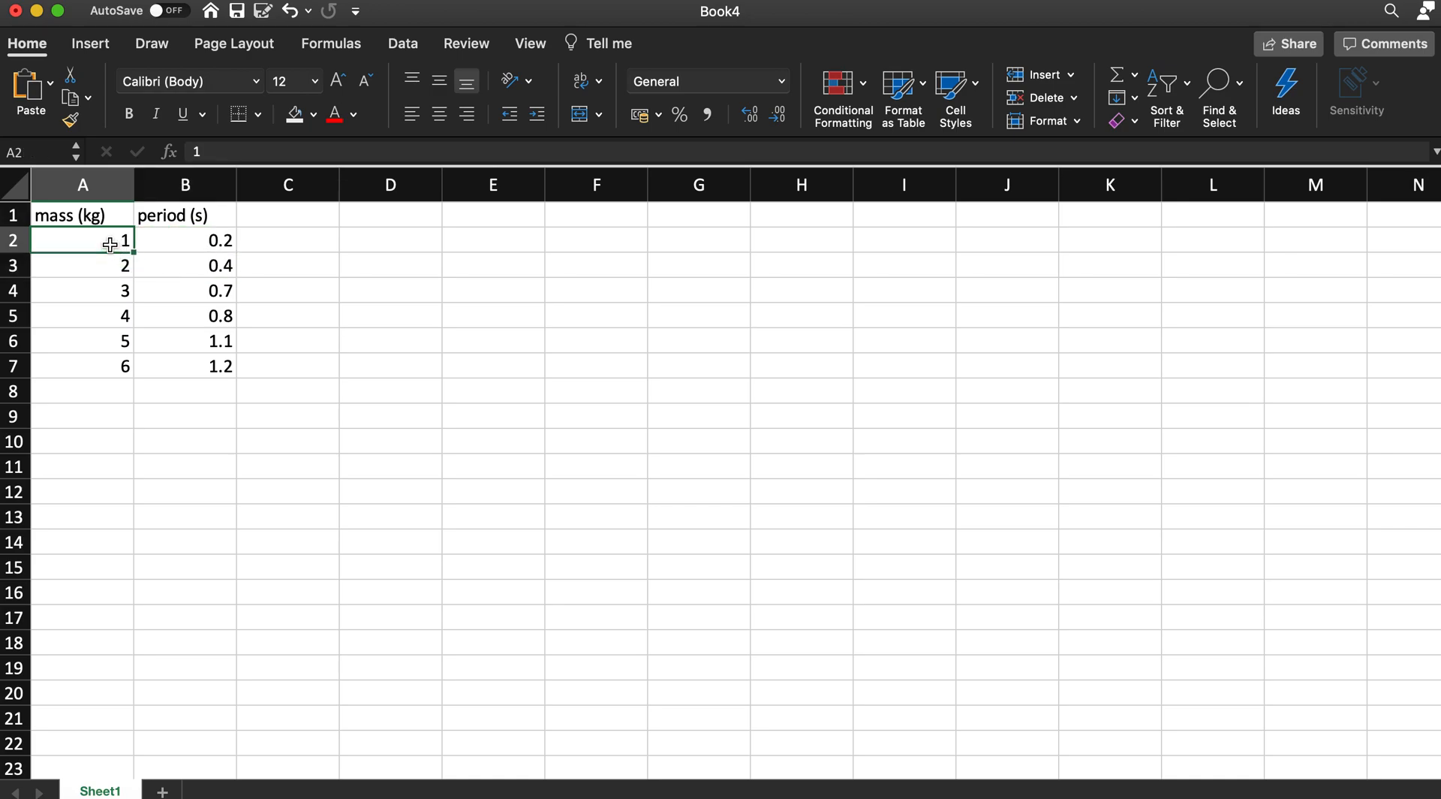
{"action": "left_click", "coordinate": [103, 217]}
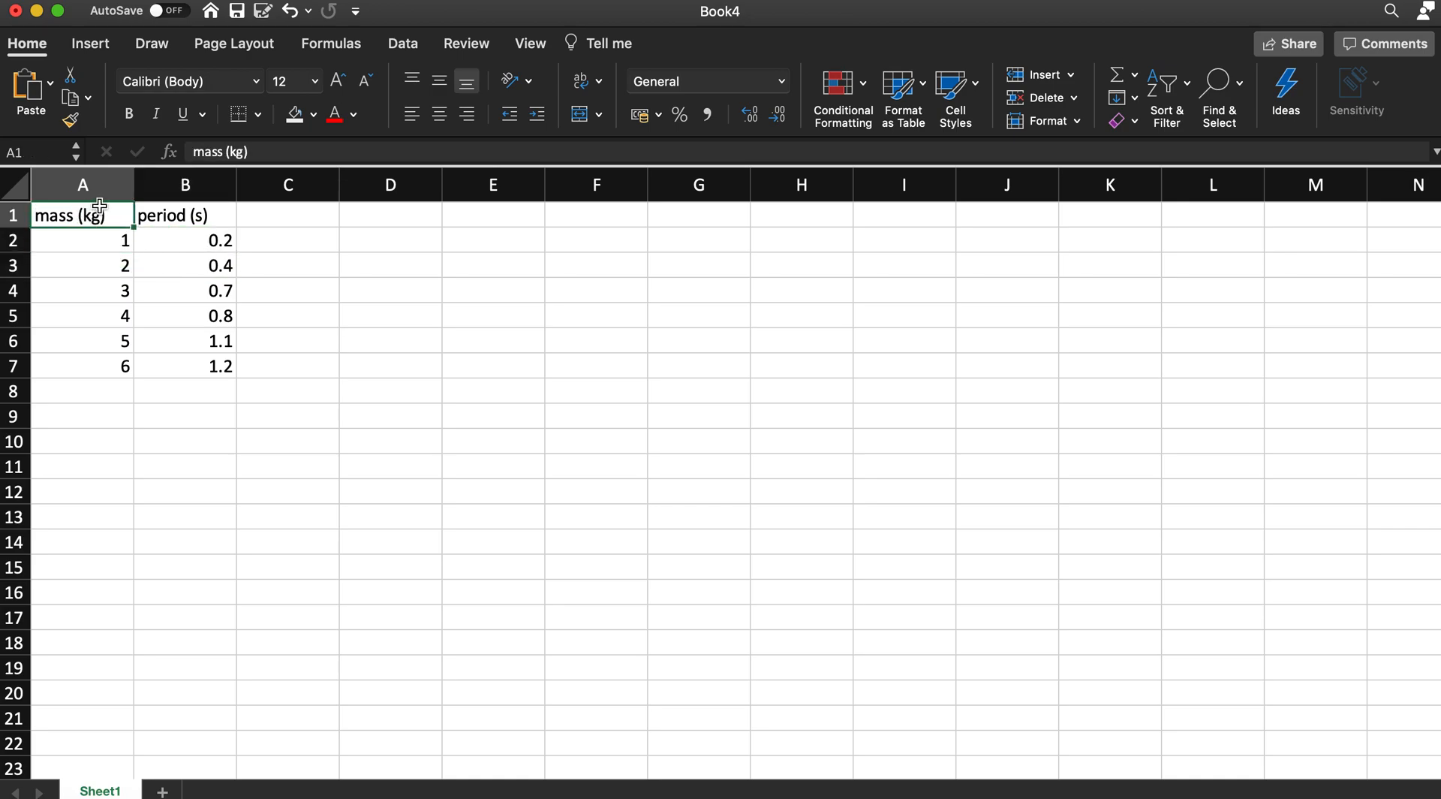
{"action": "left_click", "coordinate": [184, 220]}
{"action": "double_click", "coordinate": [124, 240]}
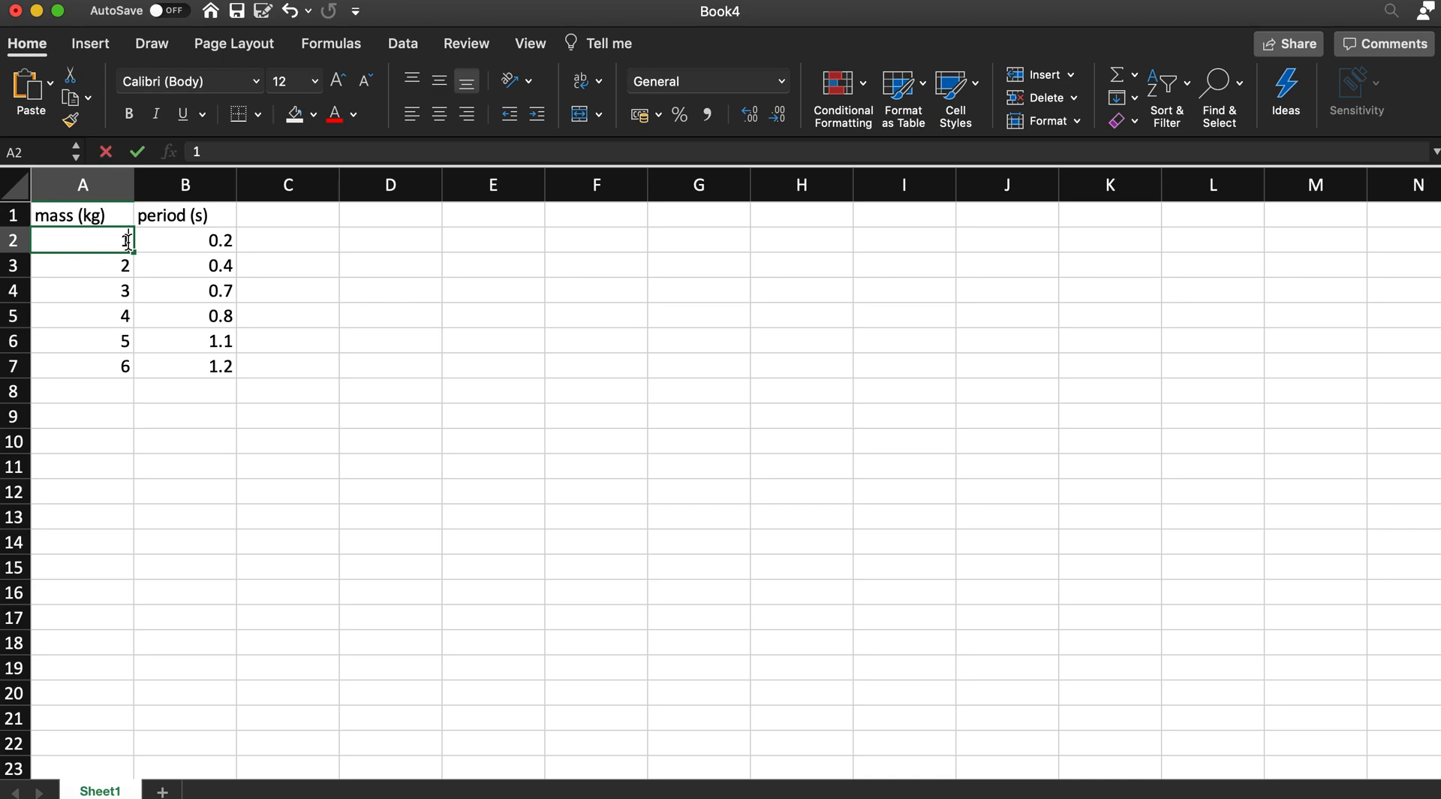
{"action": "type", "text": "kg"}
{"action": "key", "text": "BackSpace"}
{"action": "key", "text": "Return"}
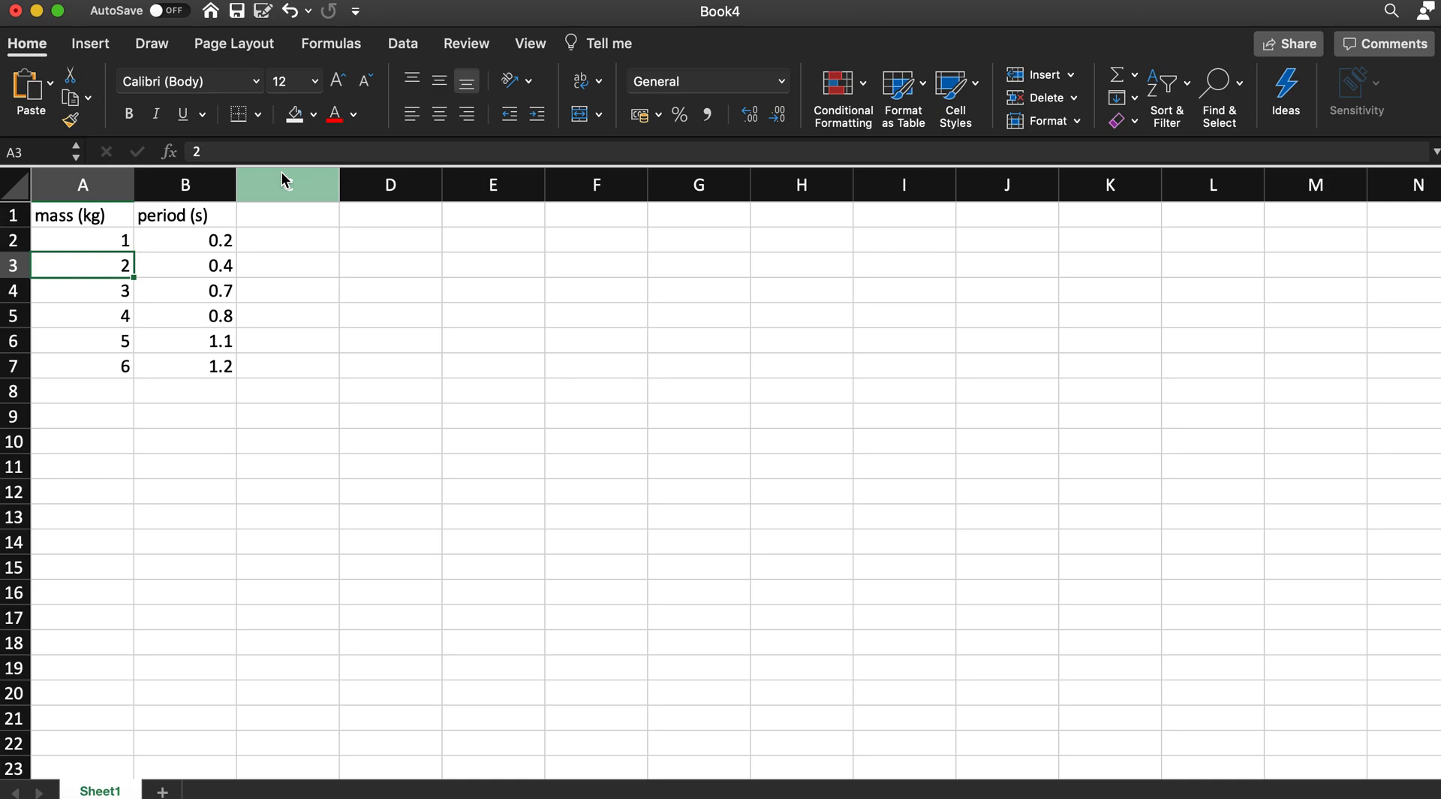
{"action": "left_click", "coordinate": [160, 471]}
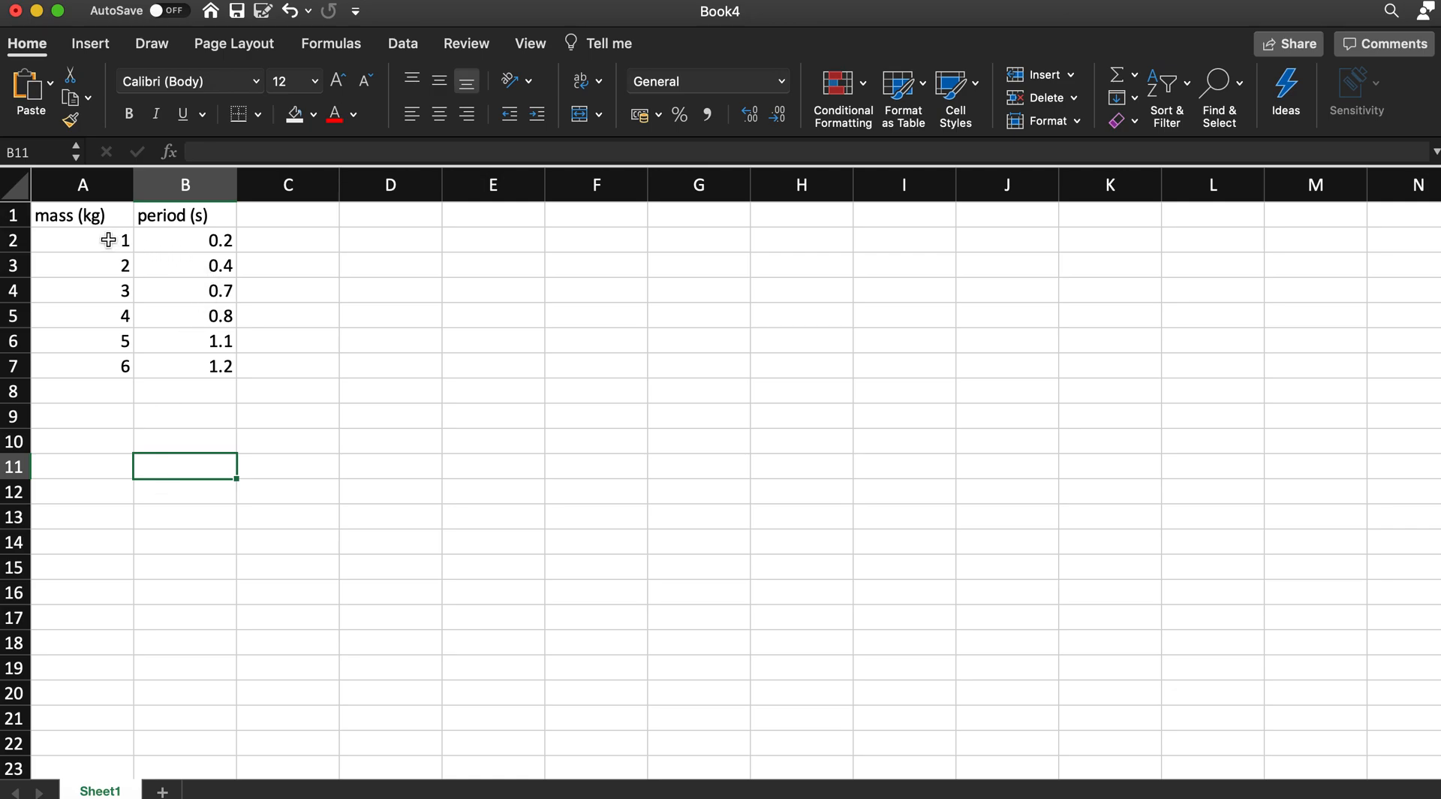
Step: Select the period values in B2:B7 and browse the recommended charts for them
{"action": "left_click_drag", "start_coordinate": [200, 237], "coordinate": [207, 361]}
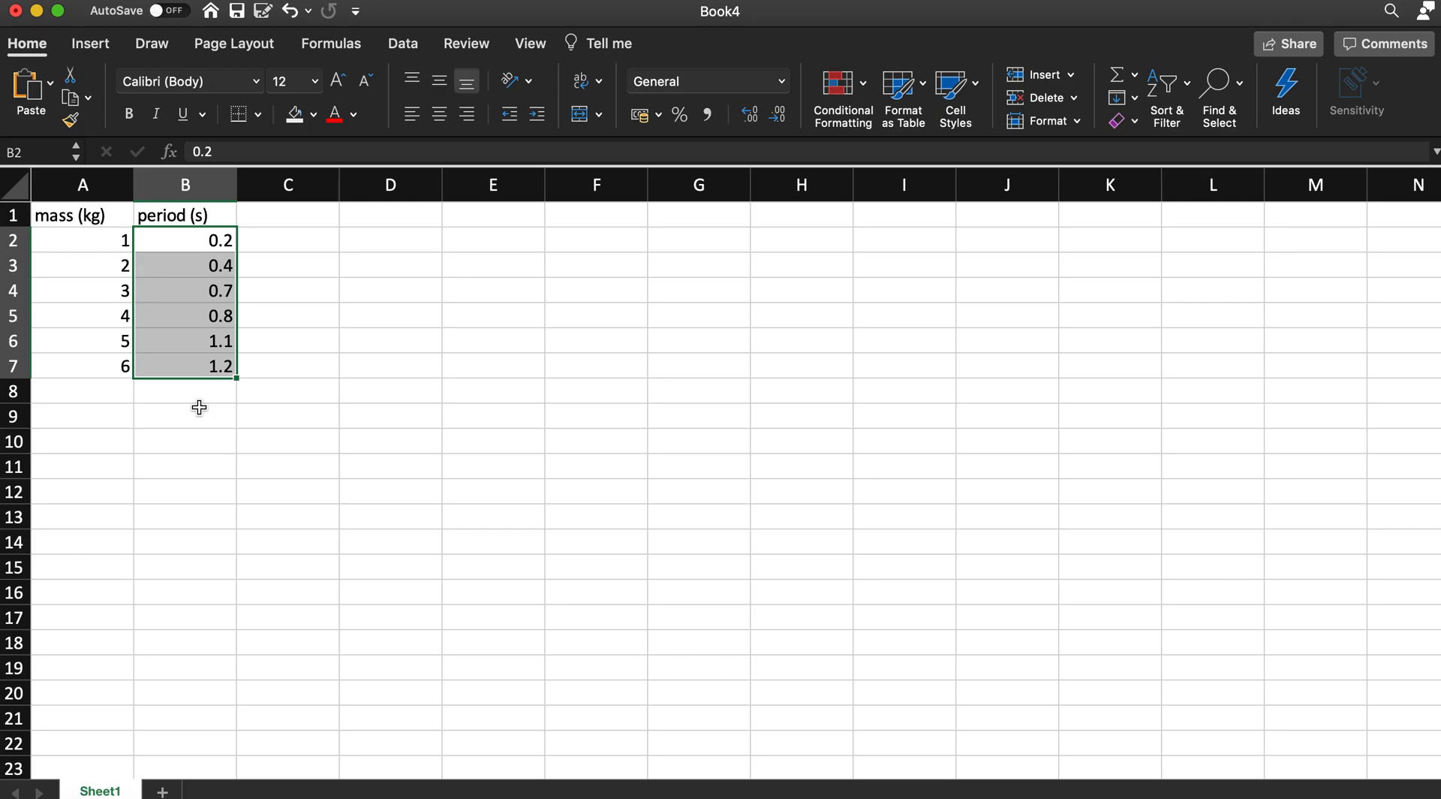
{"action": "left_click", "coordinate": [86, 47]}
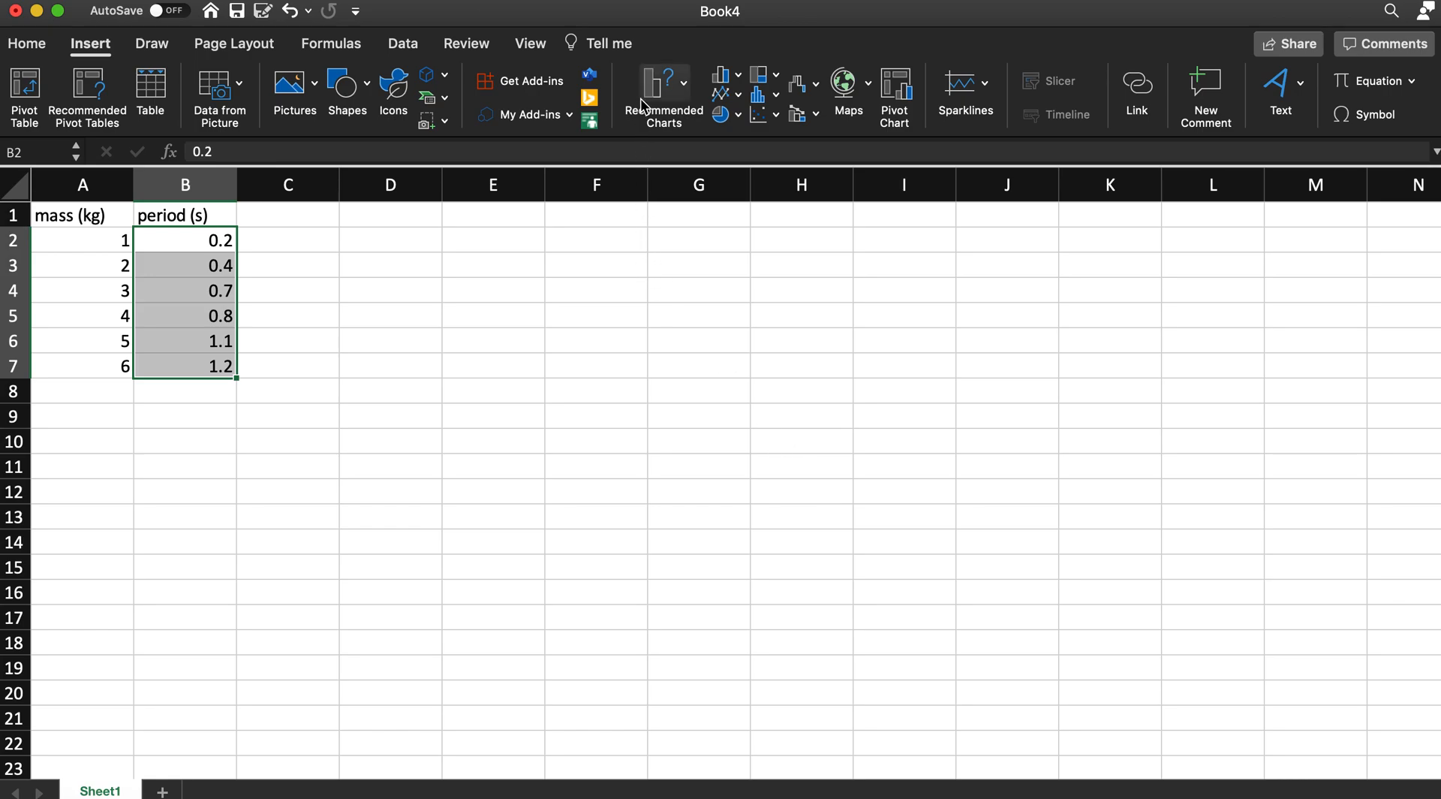
{"action": "left_click", "coordinate": [680, 96]}
{"action": "scroll", "coordinate": [754, 481], "scroll_direction": "down", "scroll_amount": 5}
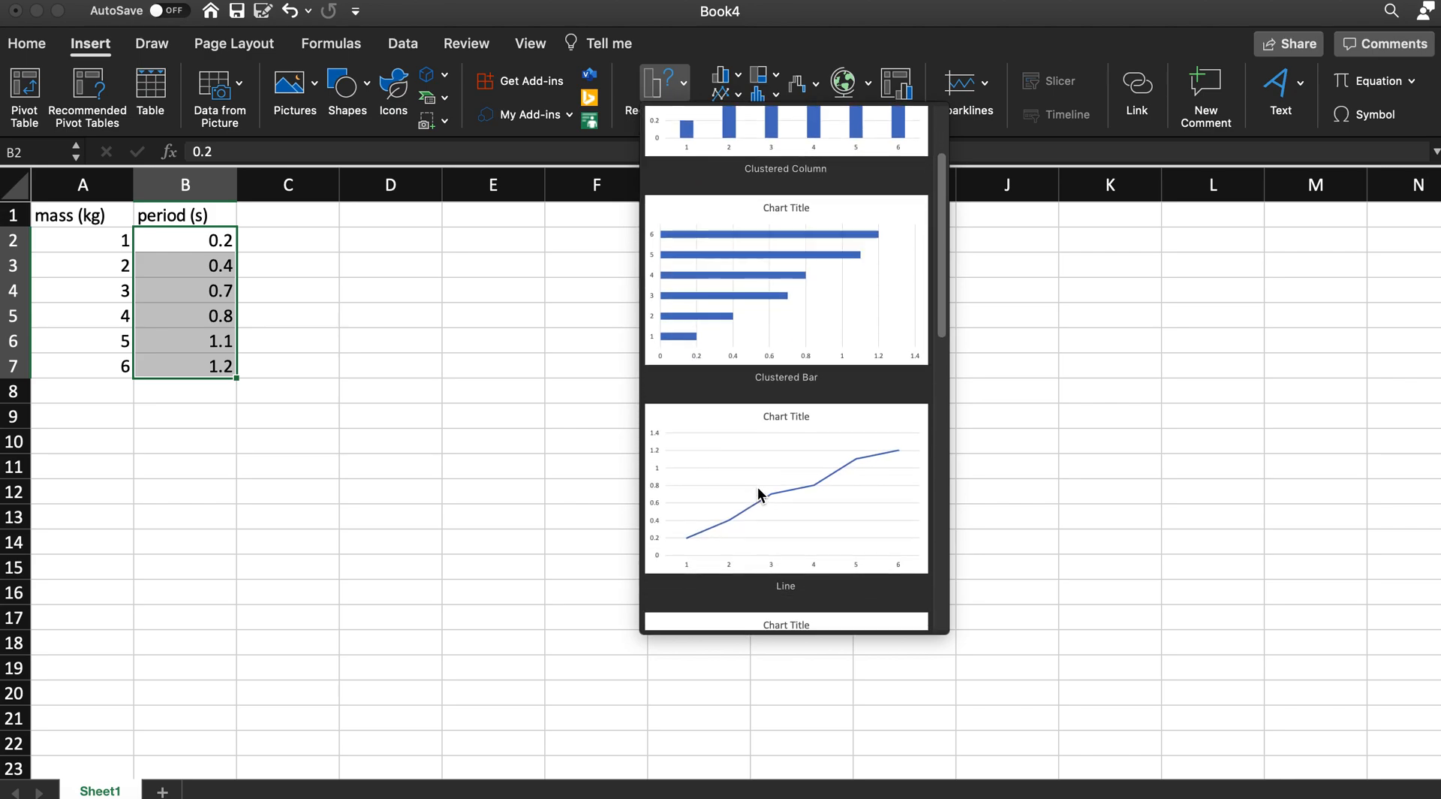
{"action": "scroll", "coordinate": [820, 593], "scroll_direction": "down", "scroll_amount": 3}
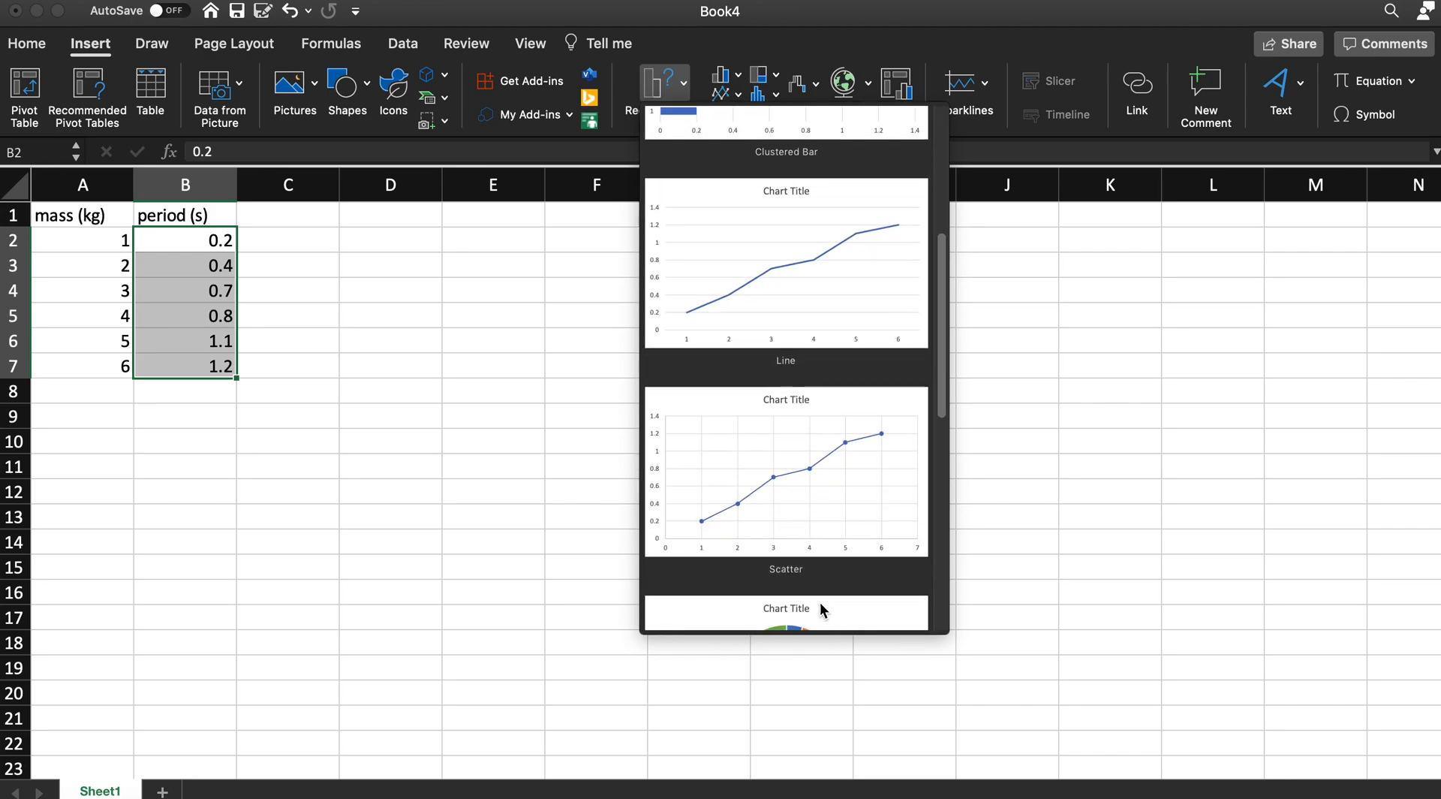
{"action": "scroll", "coordinate": [790, 447], "scroll_direction": "up", "scroll_amount": 8}
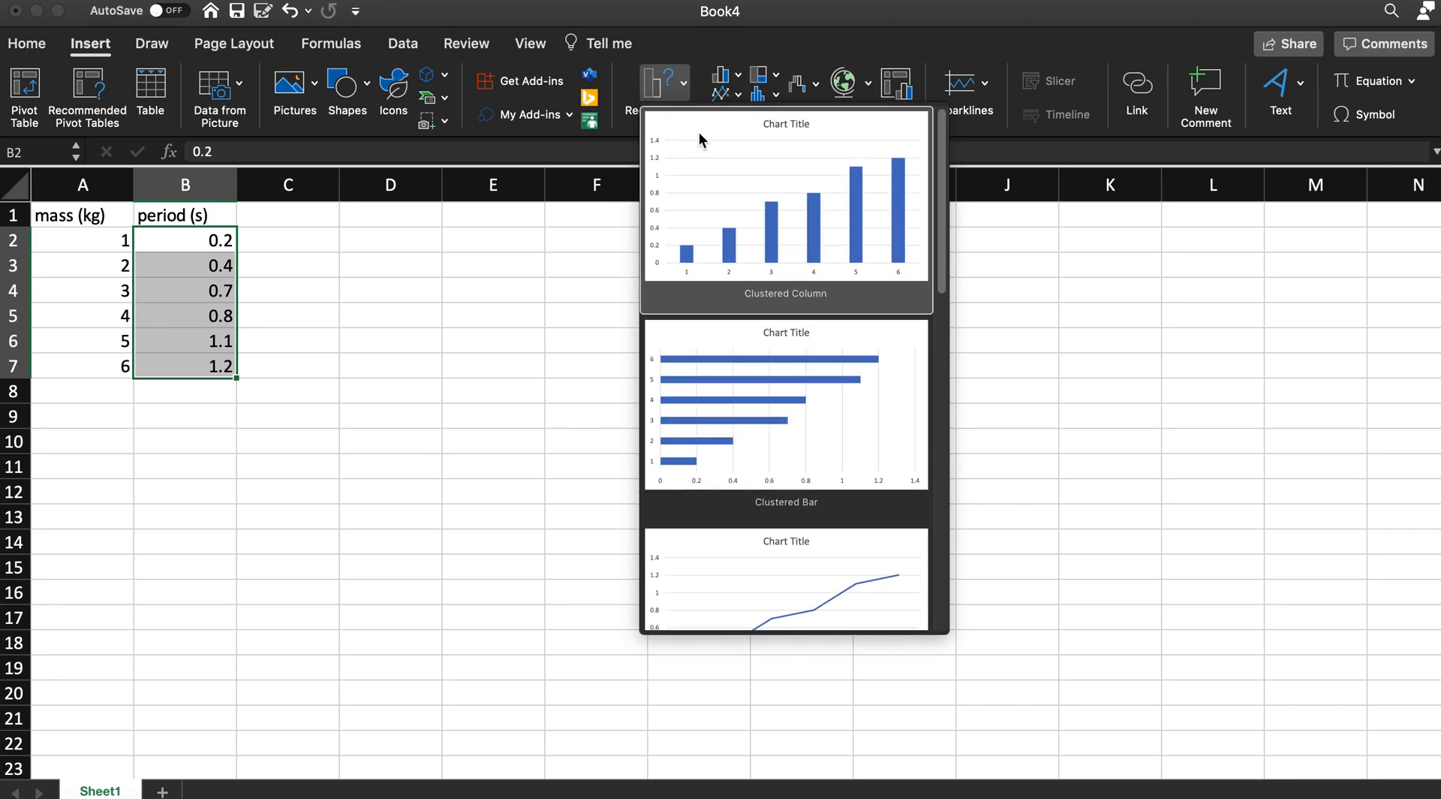
{"action": "left_click", "coordinate": [687, 88]}
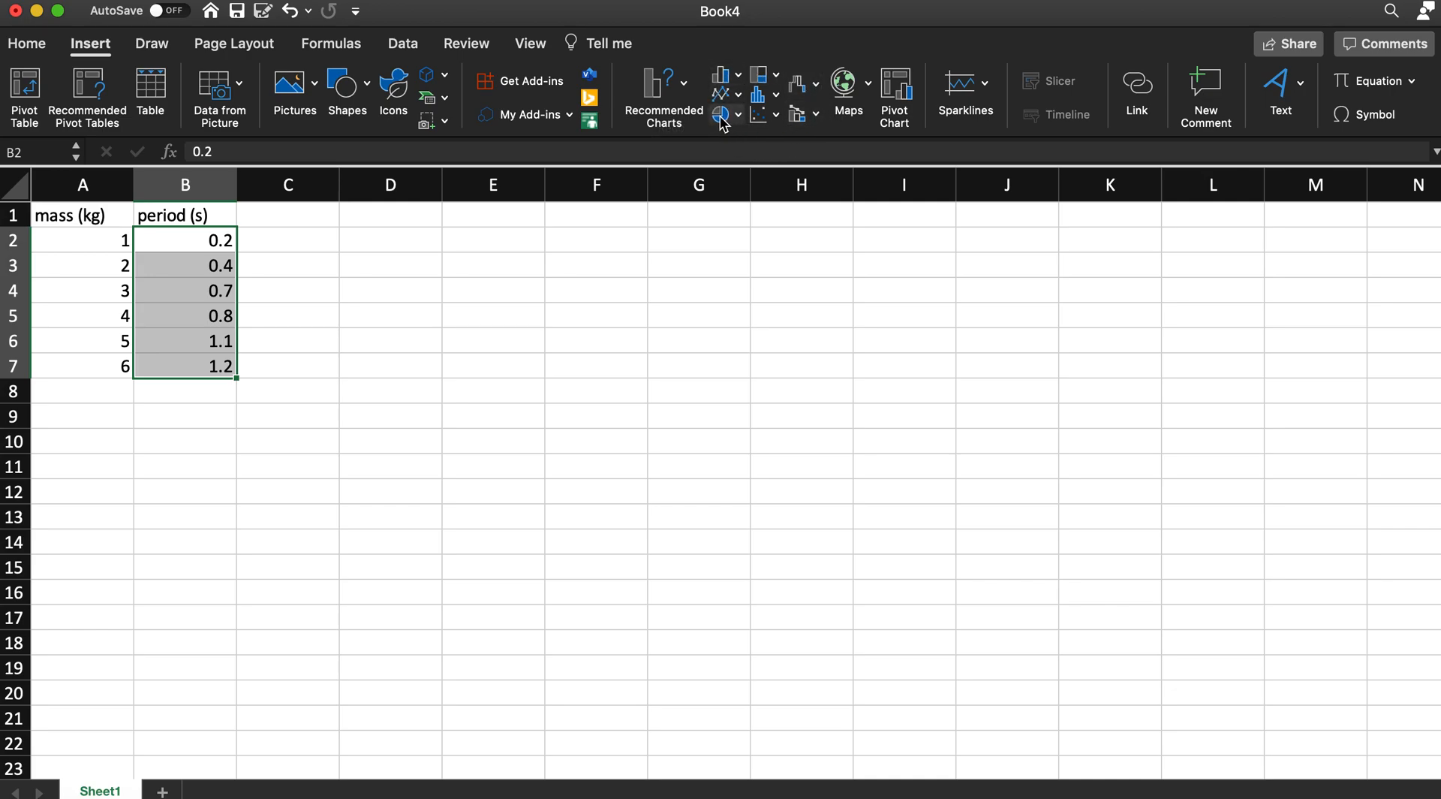
Step: Insert a markers-only scatter chart of the selected period values and enlarge it so its upper-left corner reaches cell C2
{"action": "left_click", "coordinate": [762, 119]}
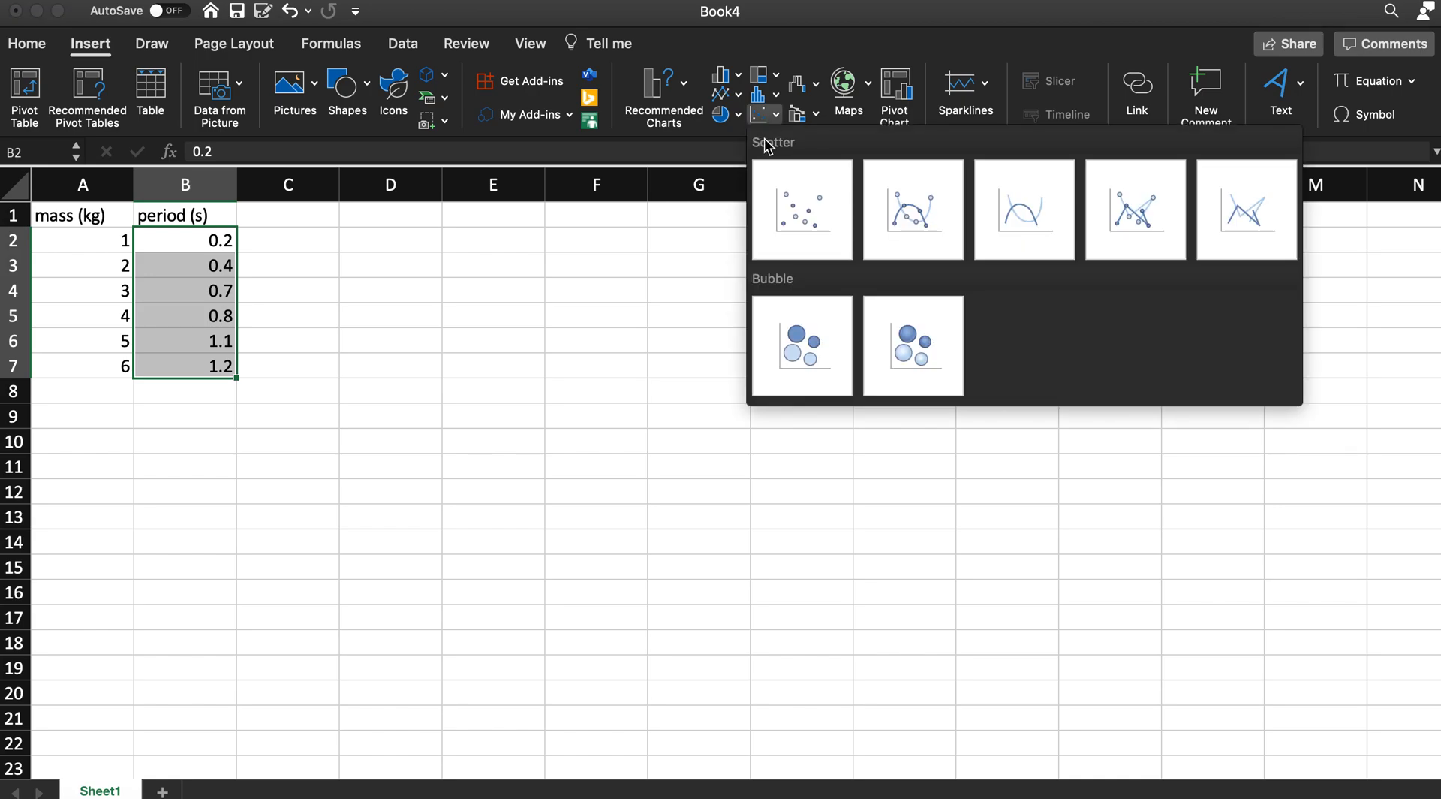
{"action": "left_click", "coordinate": [808, 214]}
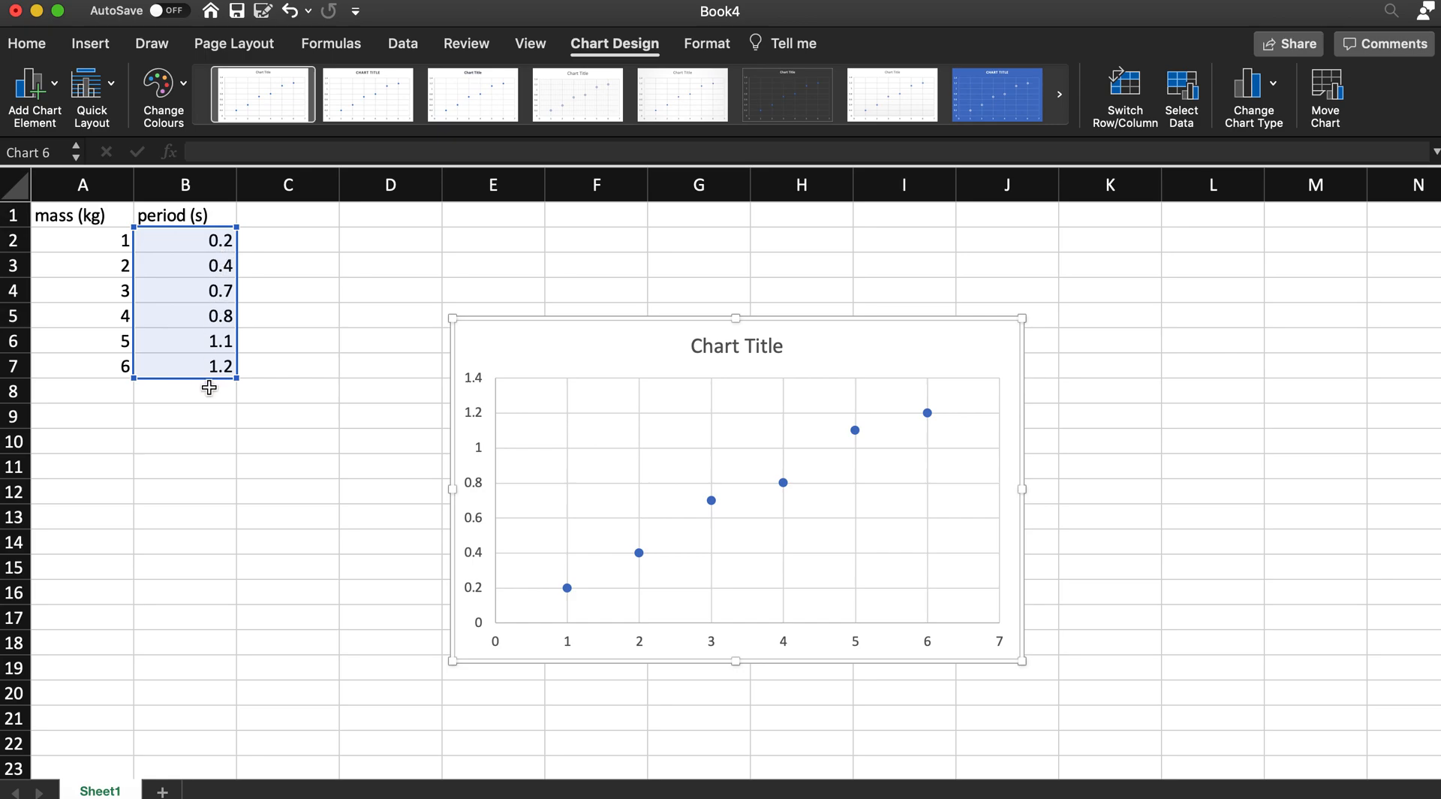
{"action": "left_click_drag", "start_coordinate": [451, 318], "coordinate": [300, 234]}
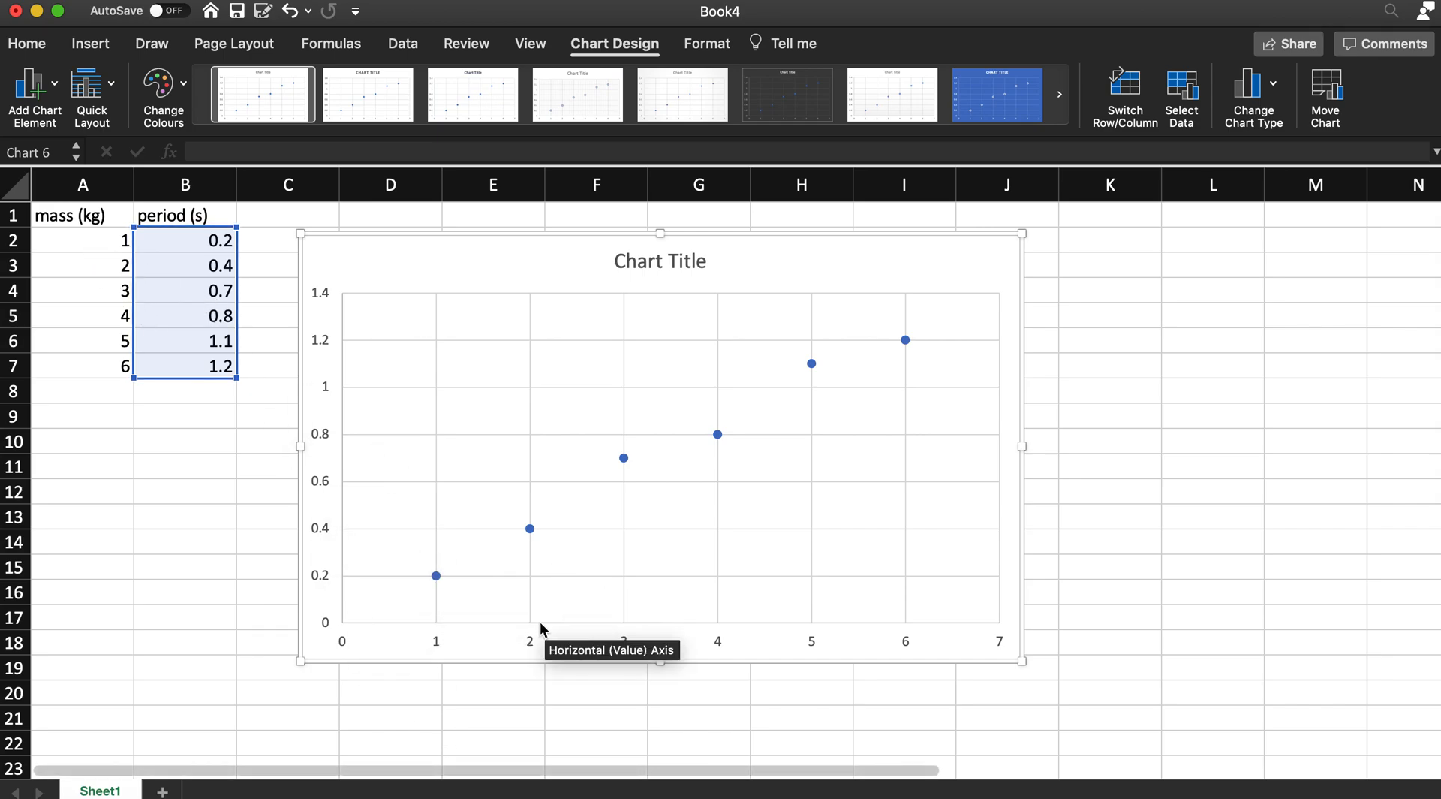
{"action": "mouse_move", "coordinate": [625, 459]}
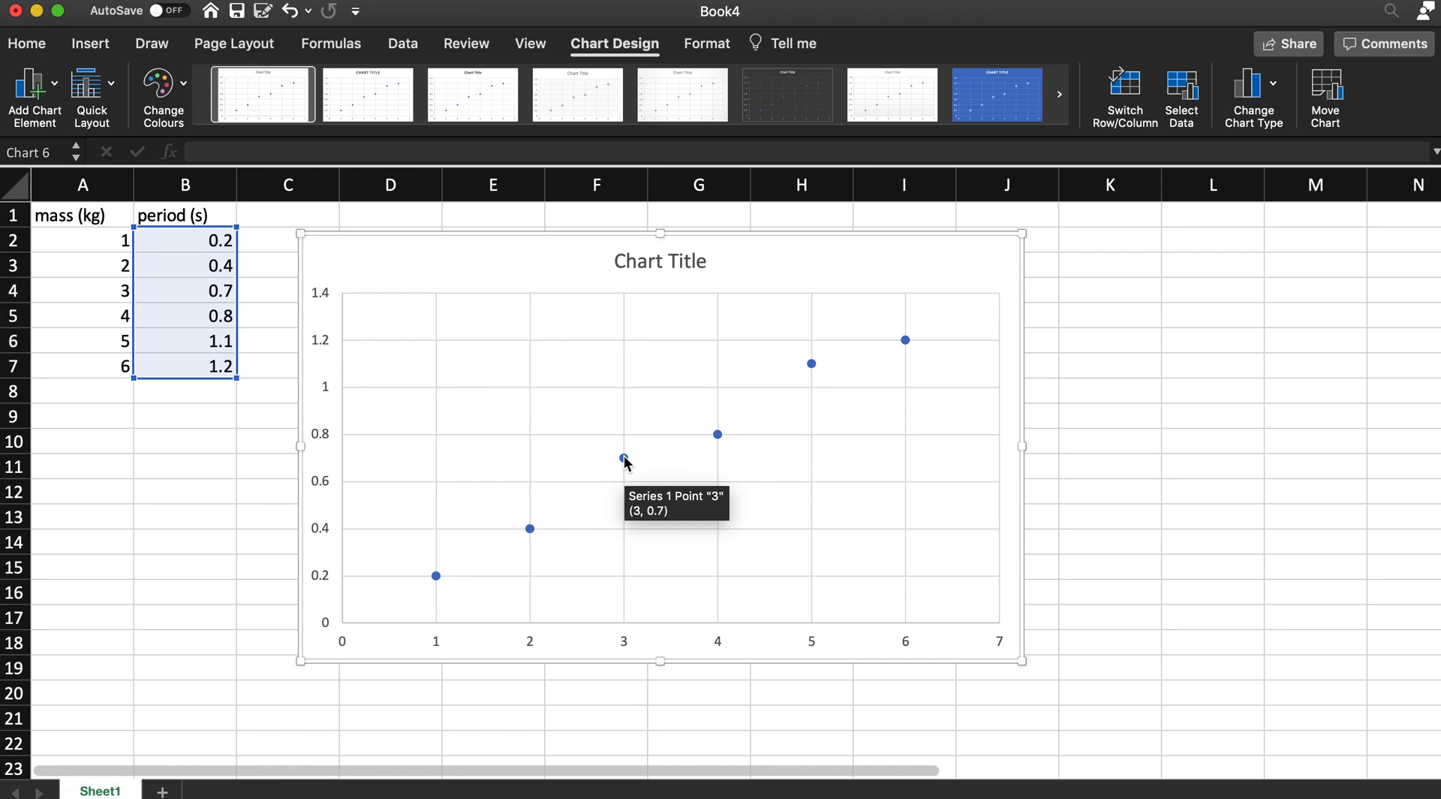
Step: Change the chart title to "Period vs Mass for a Pendulum"
{"action": "double_click", "coordinate": [635, 261]}
{"action": "left_click", "coordinate": [635, 261]}
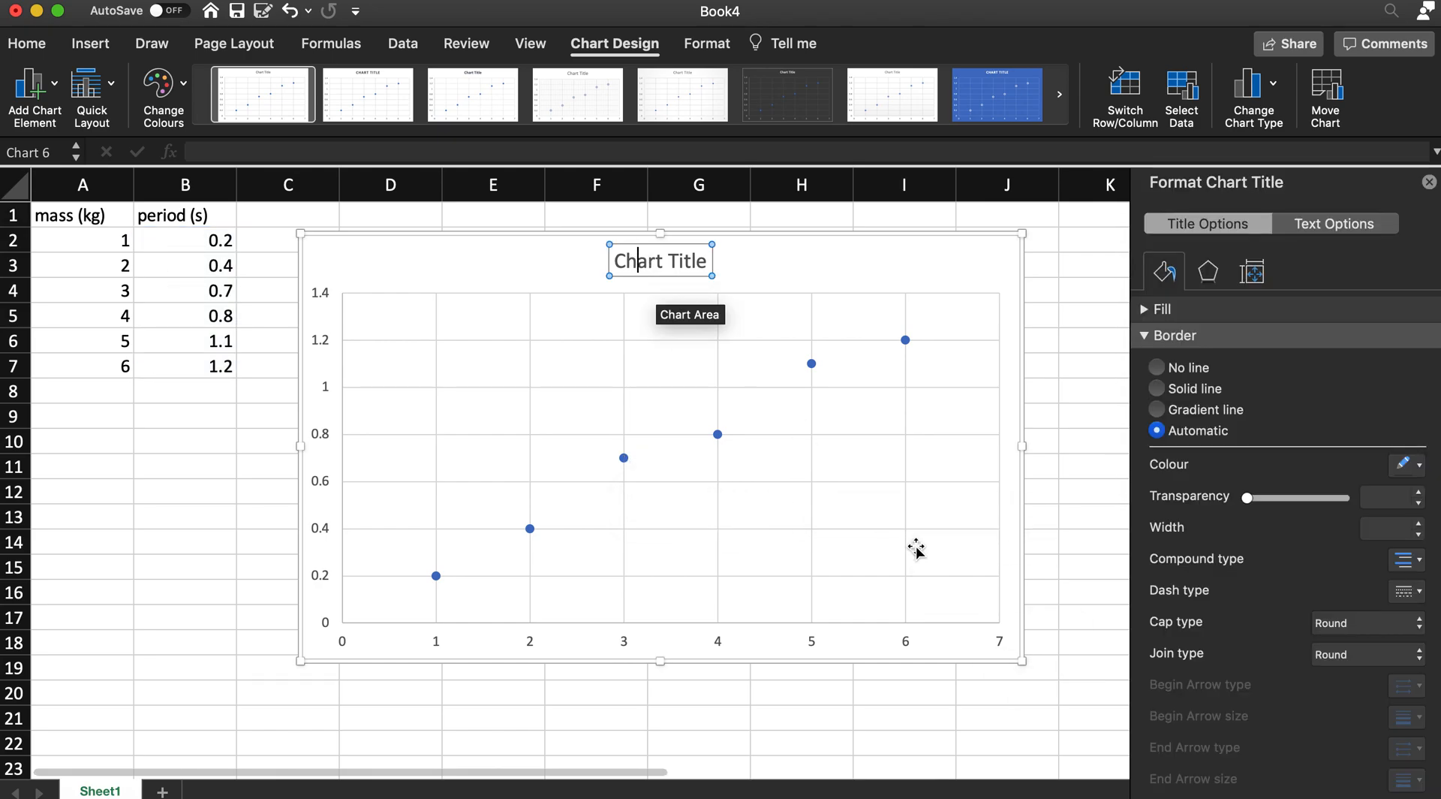
{"action": "key", "text": "super+a"}
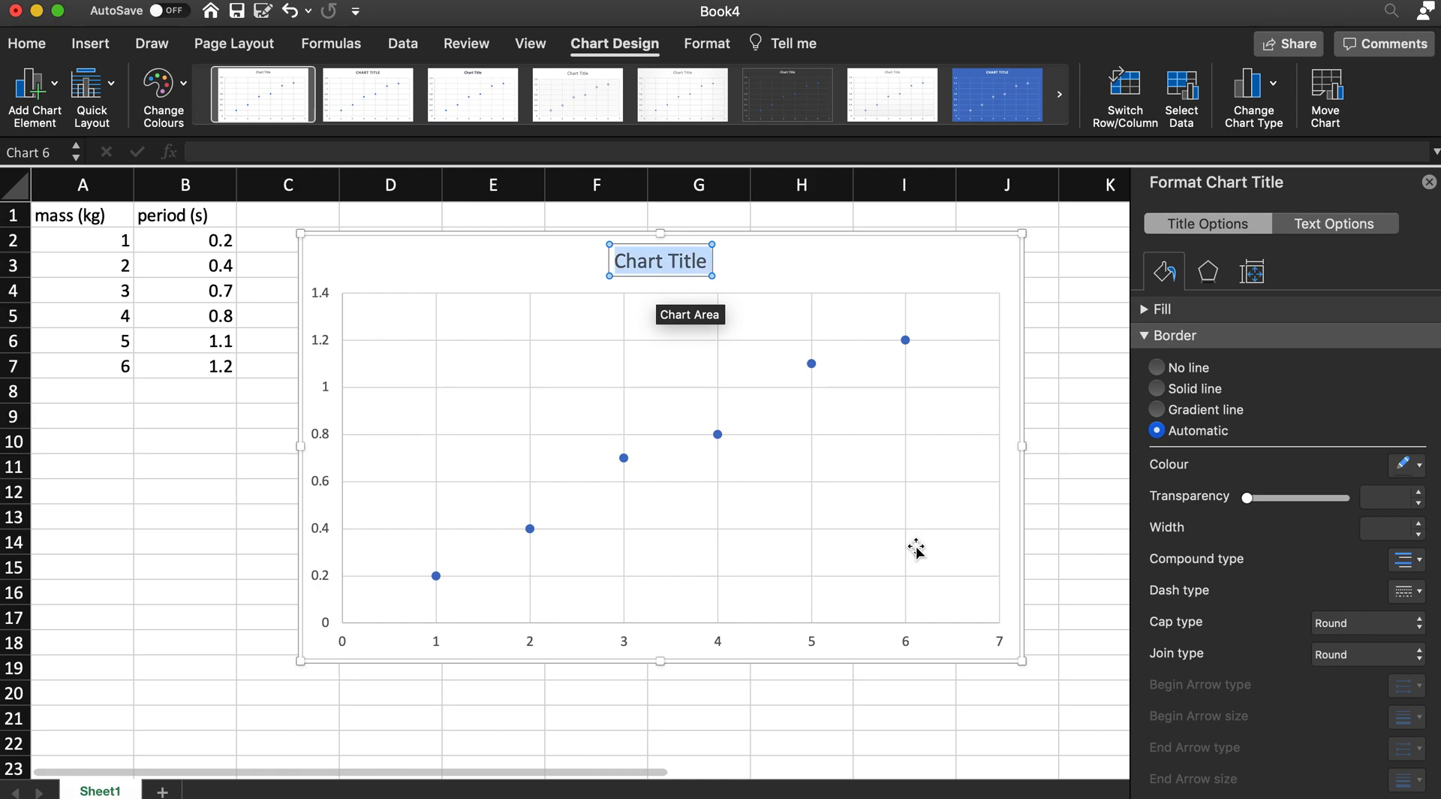
{"action": "type", "text": "Period vs"}
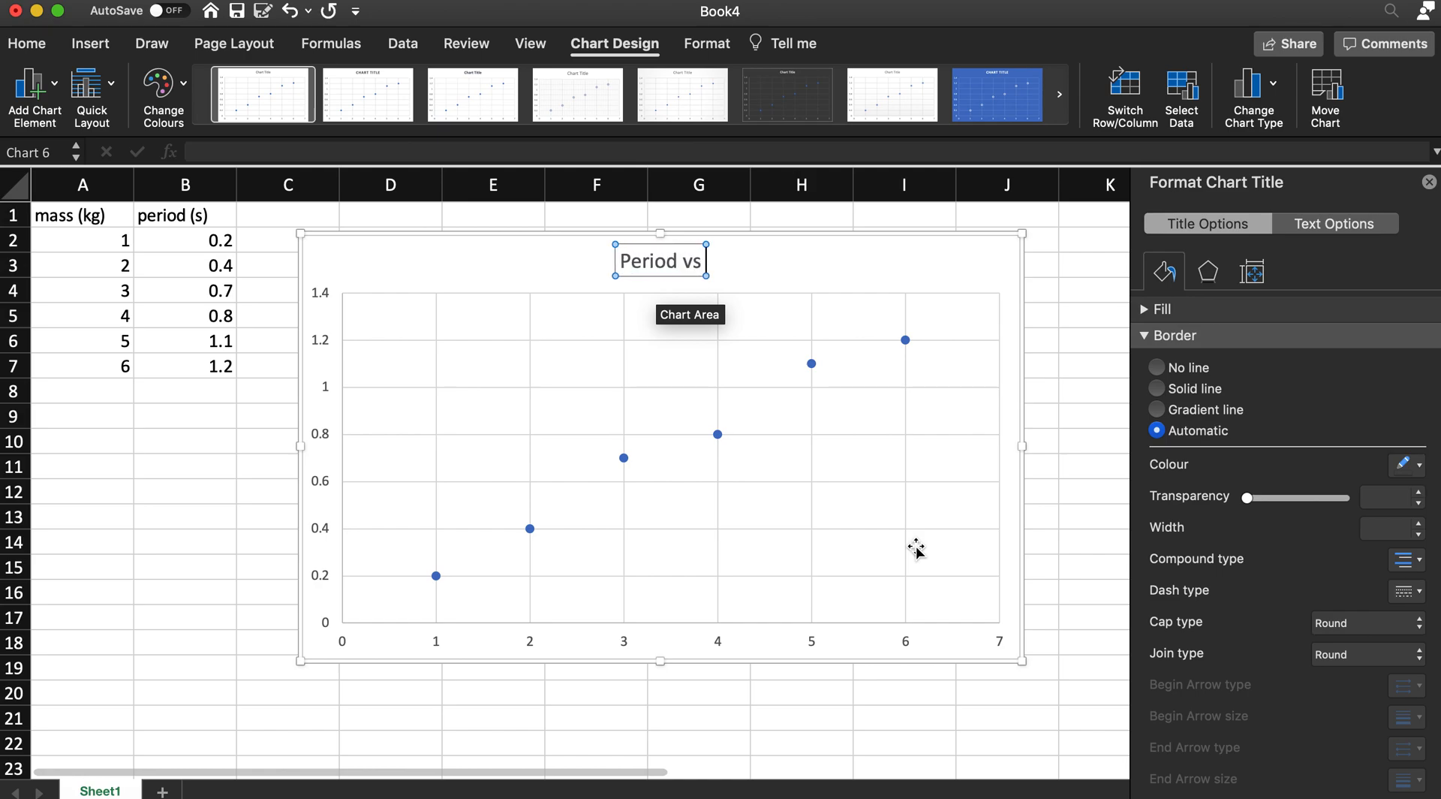
{"action": "type", "text": " Mass for a"}
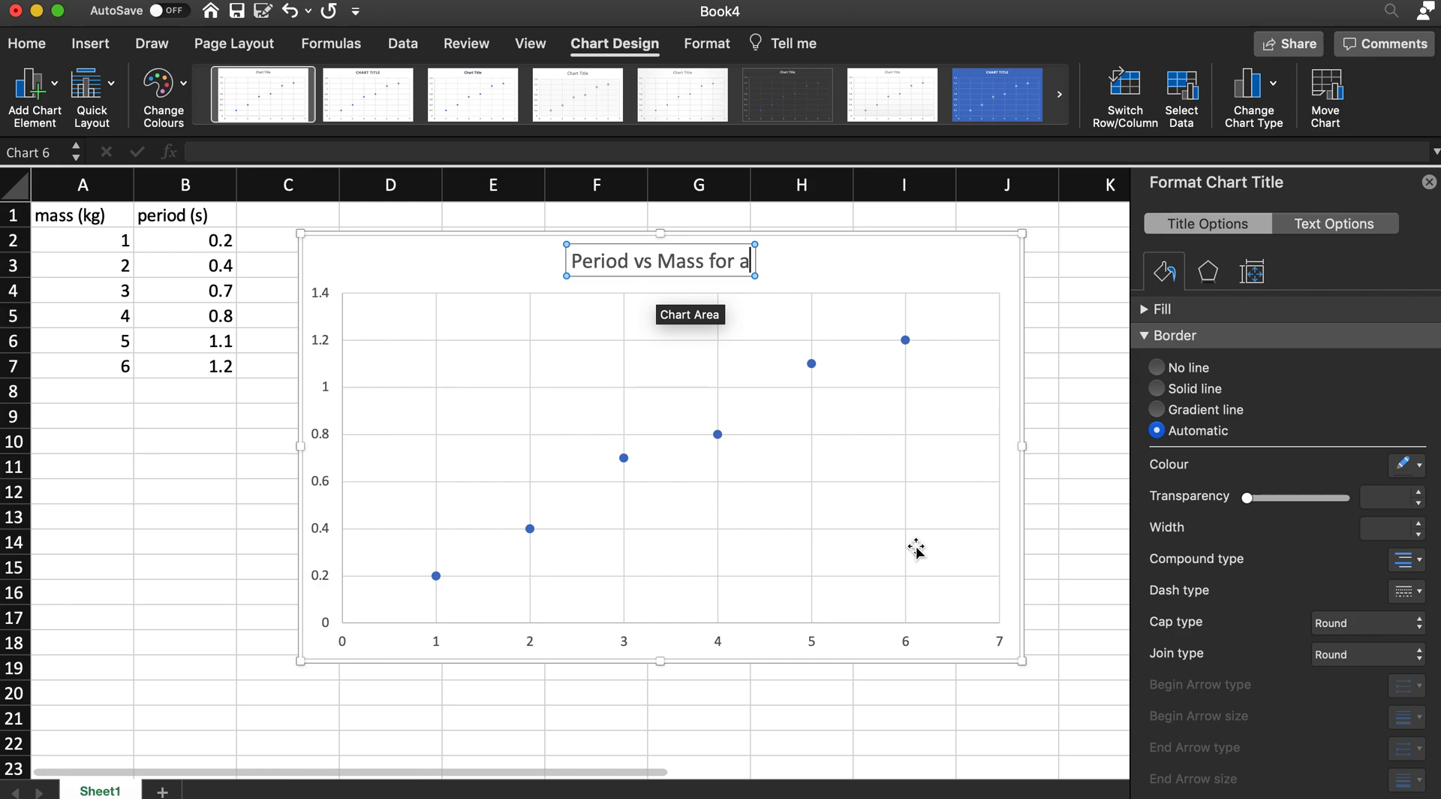
{"action": "type", "text": " Pendulum"}
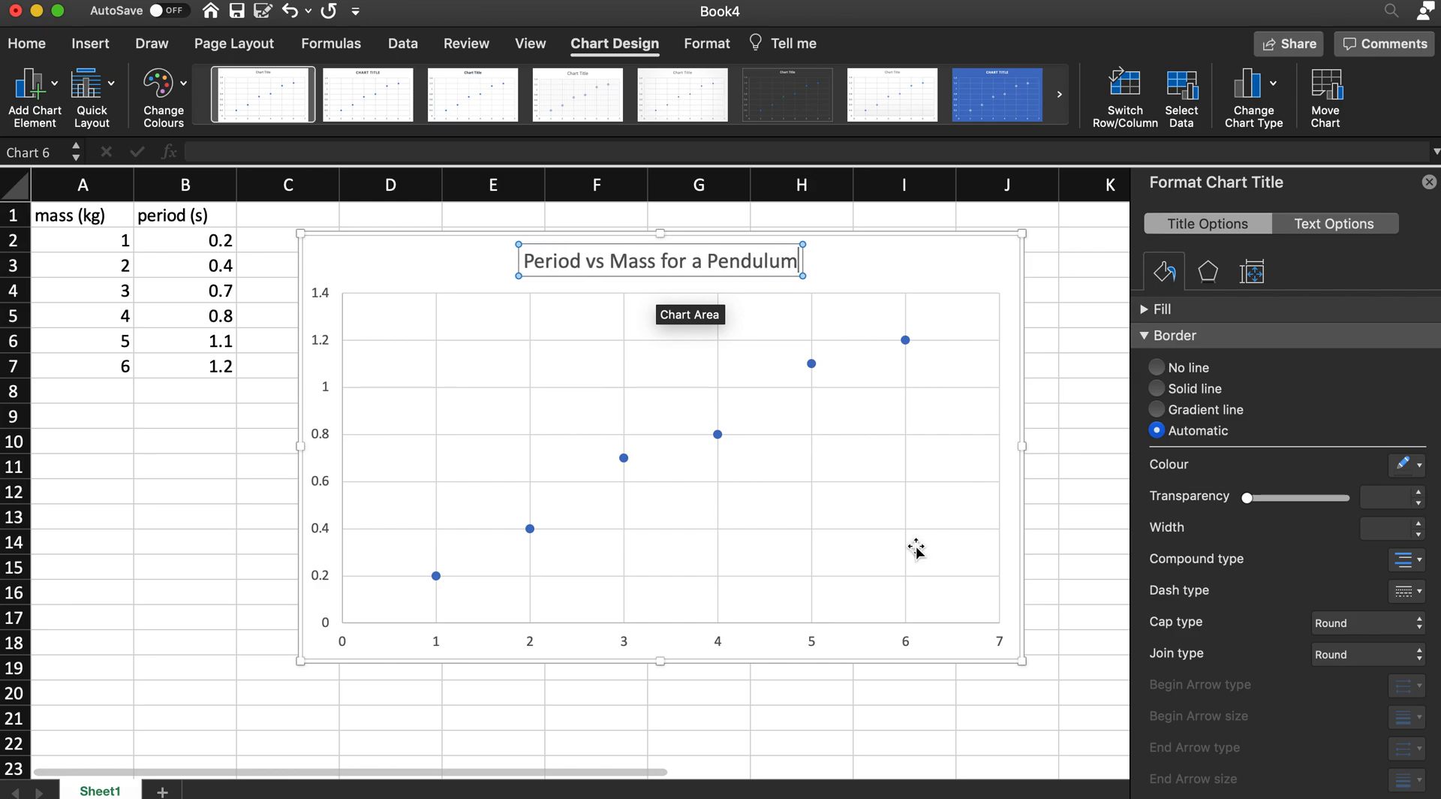
{"action": "left_click", "coordinate": [714, 514]}
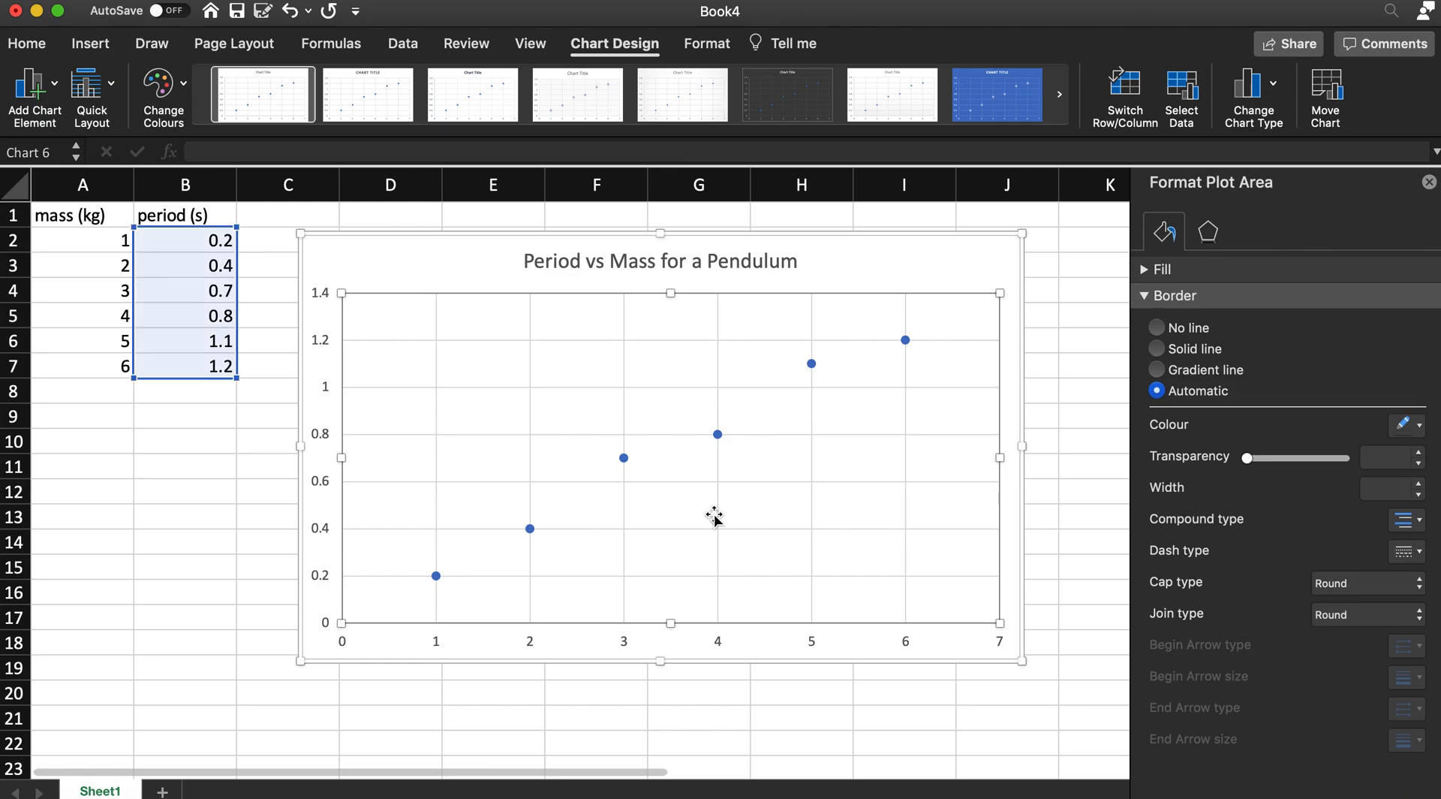
Step: Add data labels to the data points in the scatter chart
{"action": "left_click", "coordinate": [719, 434]}
{"action": "right_click", "coordinate": [719, 434]}
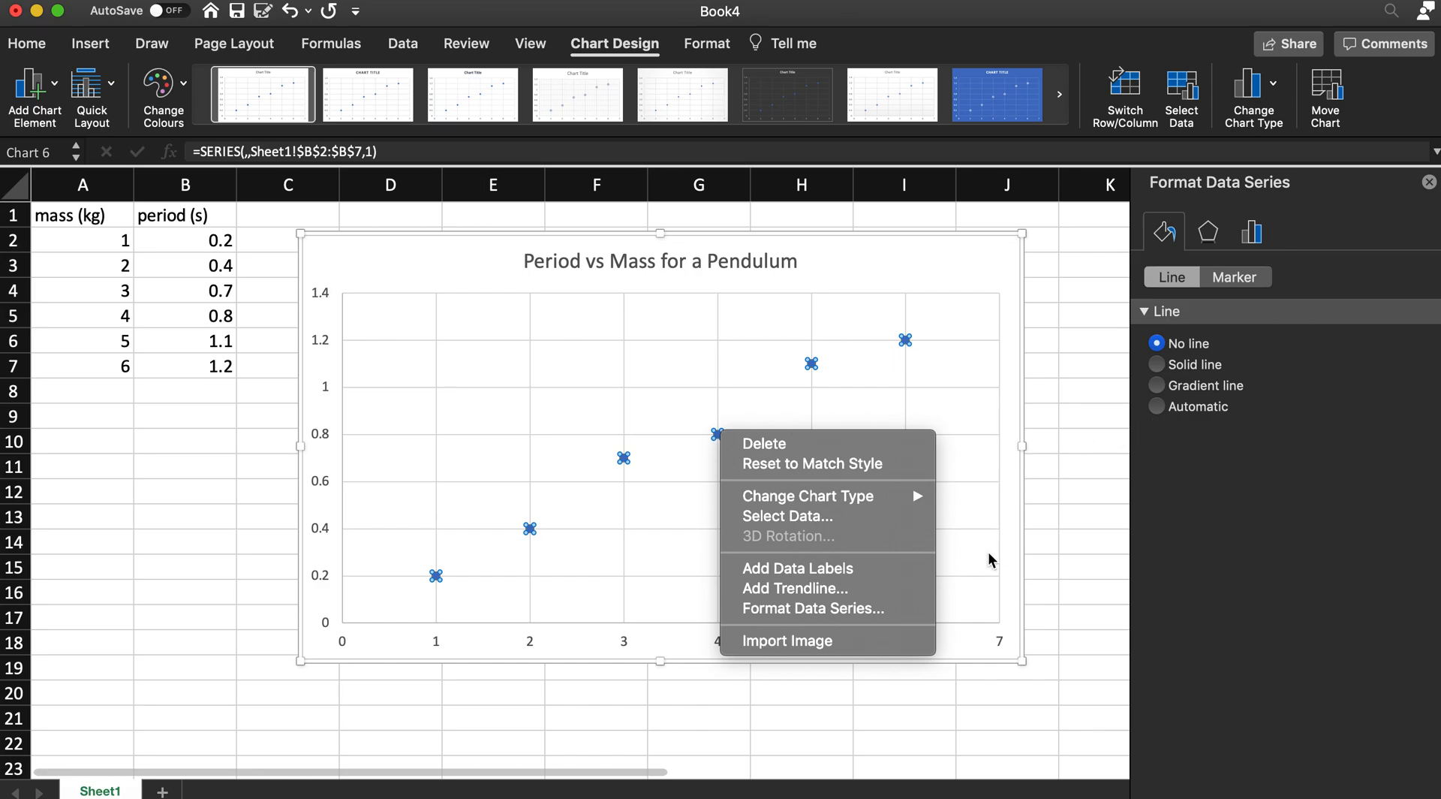
{"action": "left_click", "coordinate": [859, 573]}
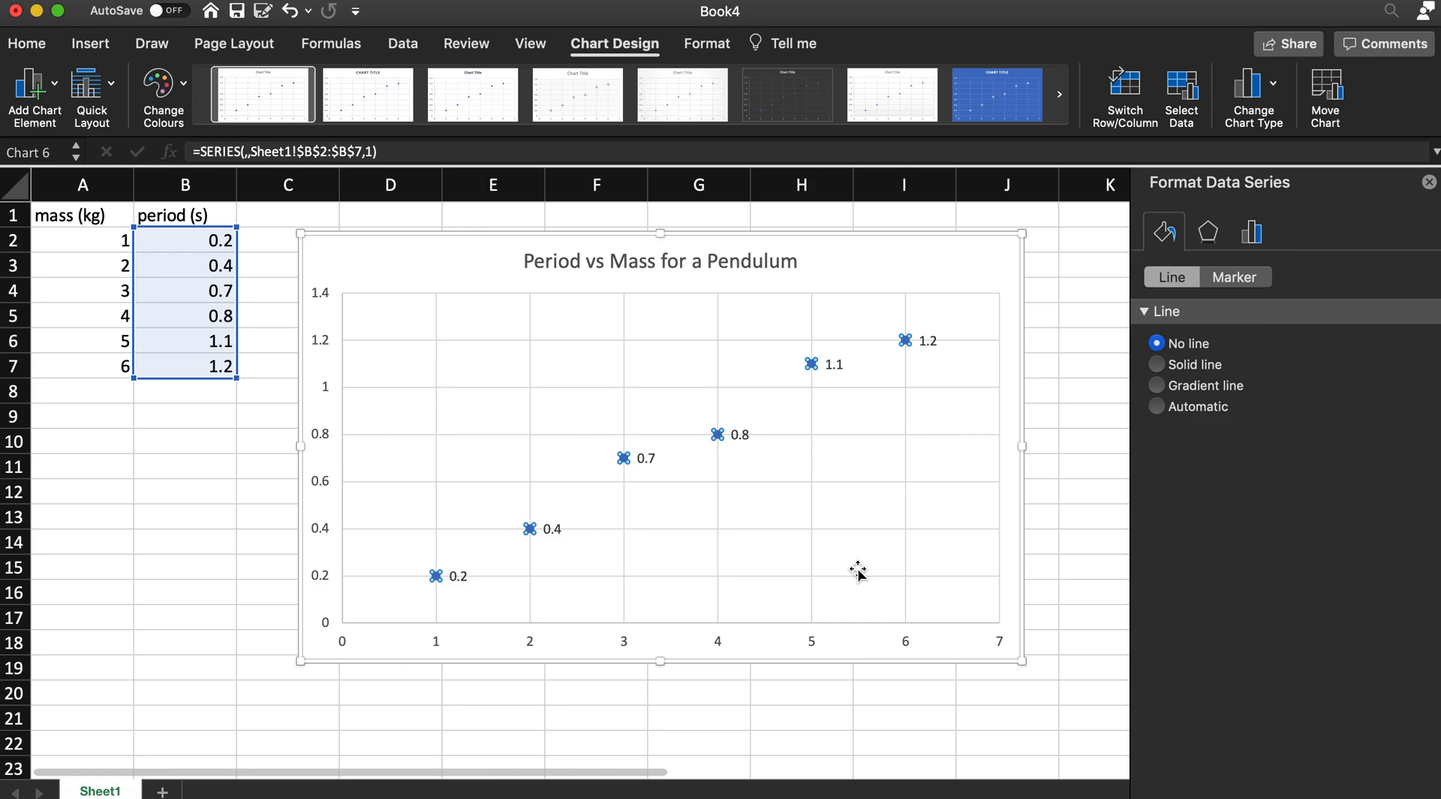
Step: Connect the points of the data series with a solid line
{"action": "right_click", "coordinate": [720, 433]}
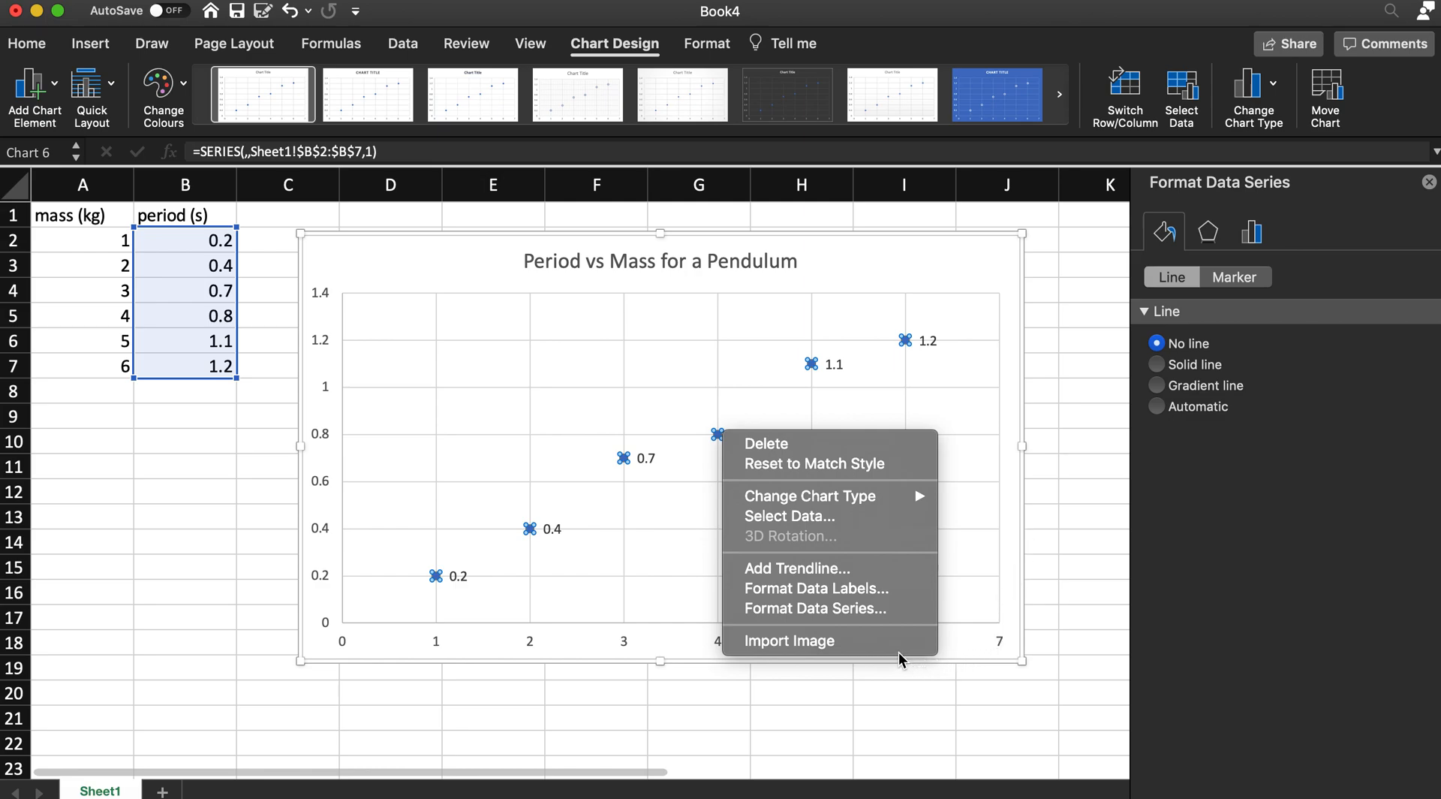
{"action": "left_click", "coordinate": [1189, 477]}
{"action": "left_click", "coordinate": [1156, 364]}
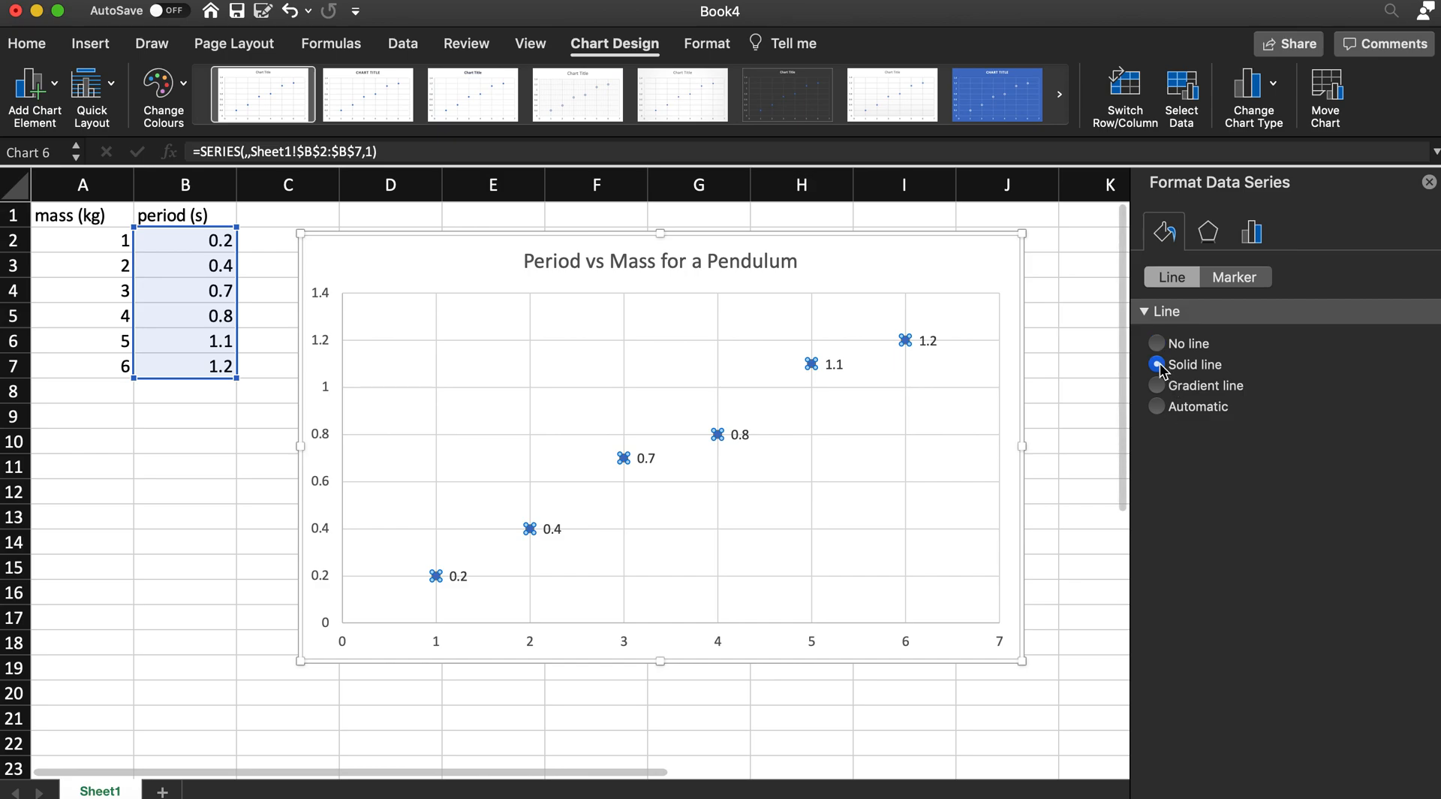
{"action": "left_click", "coordinate": [820, 631]}
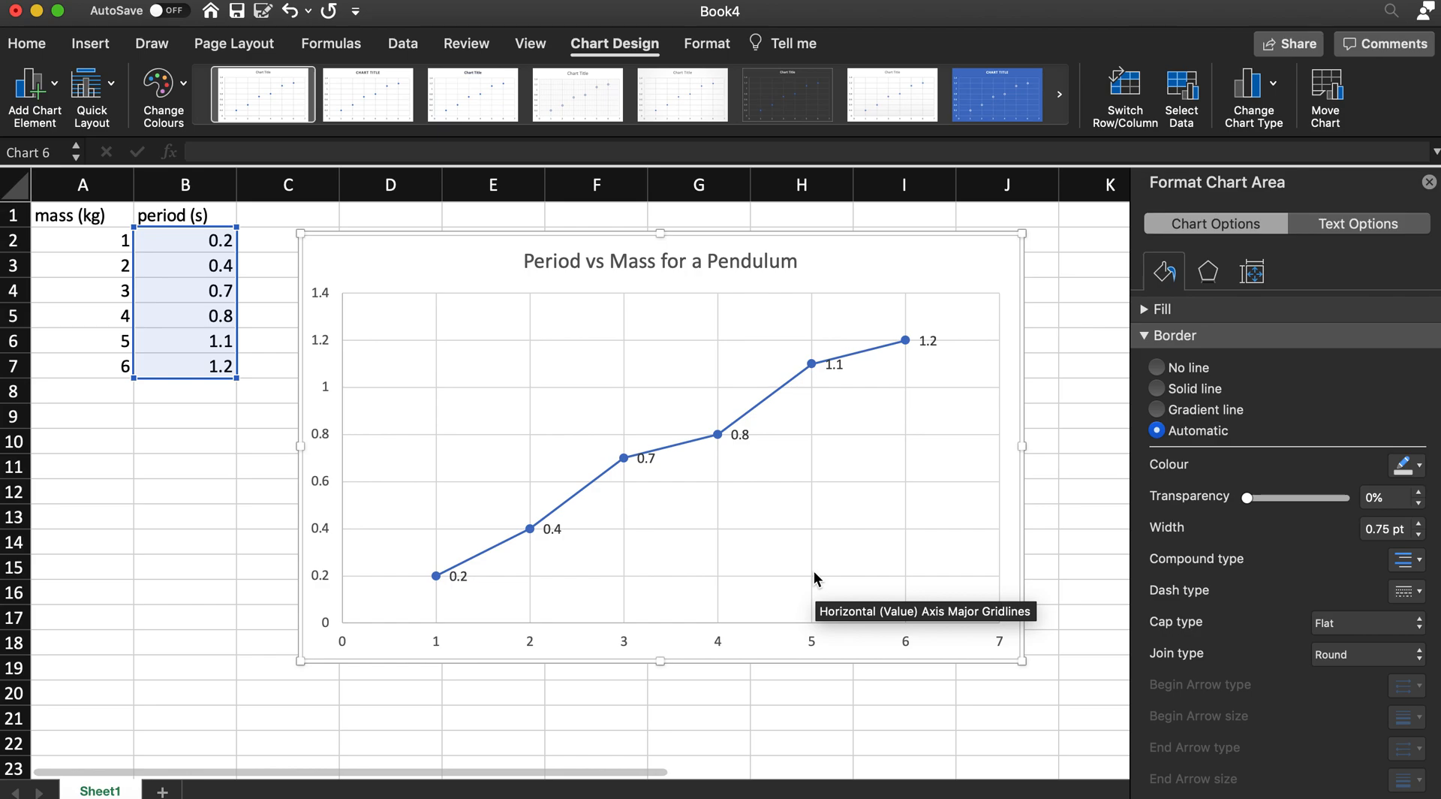
Step: Add a linear trendline to the data series in the pendulum chart
{"action": "left_click", "coordinate": [697, 446]}
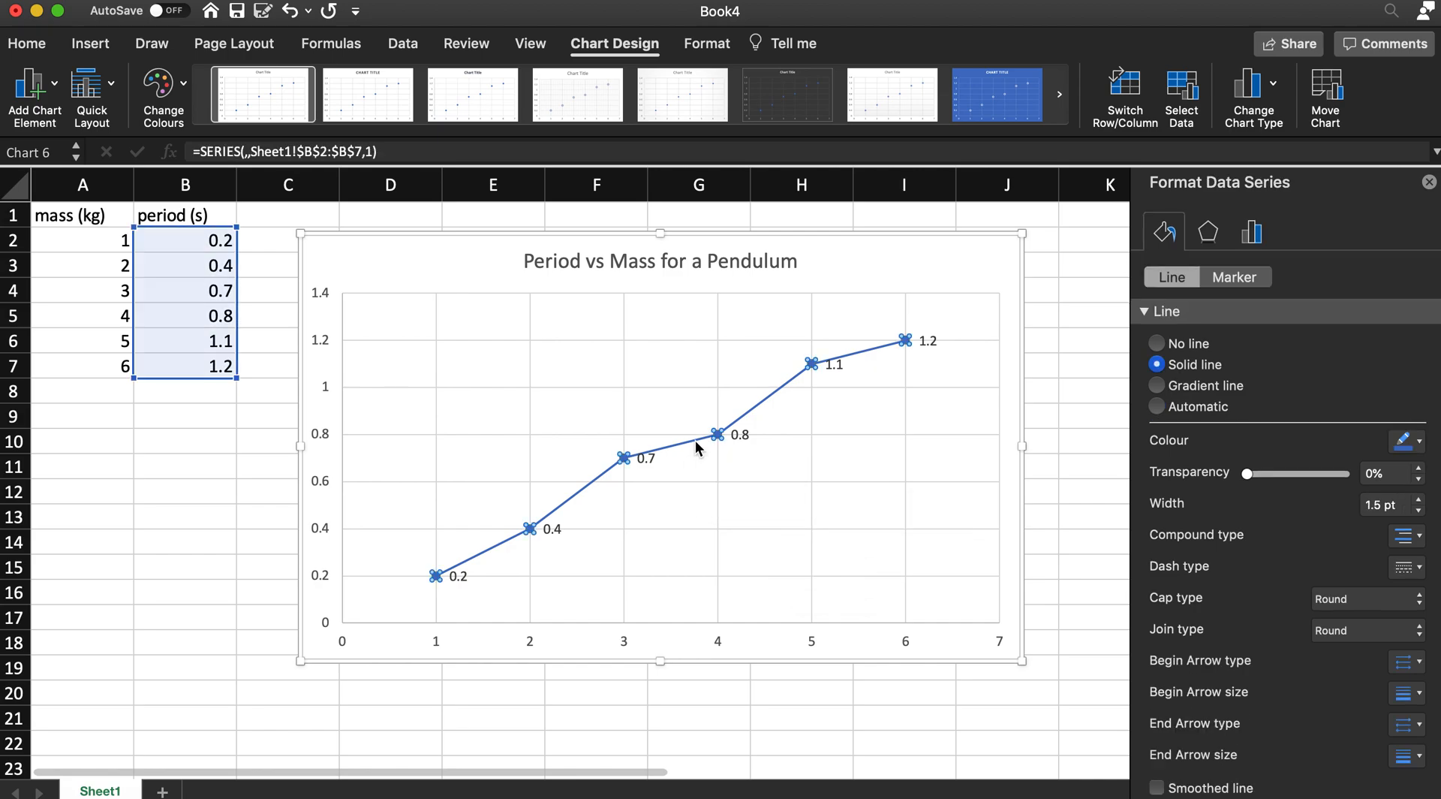
{"action": "right_click", "coordinate": [696, 446]}
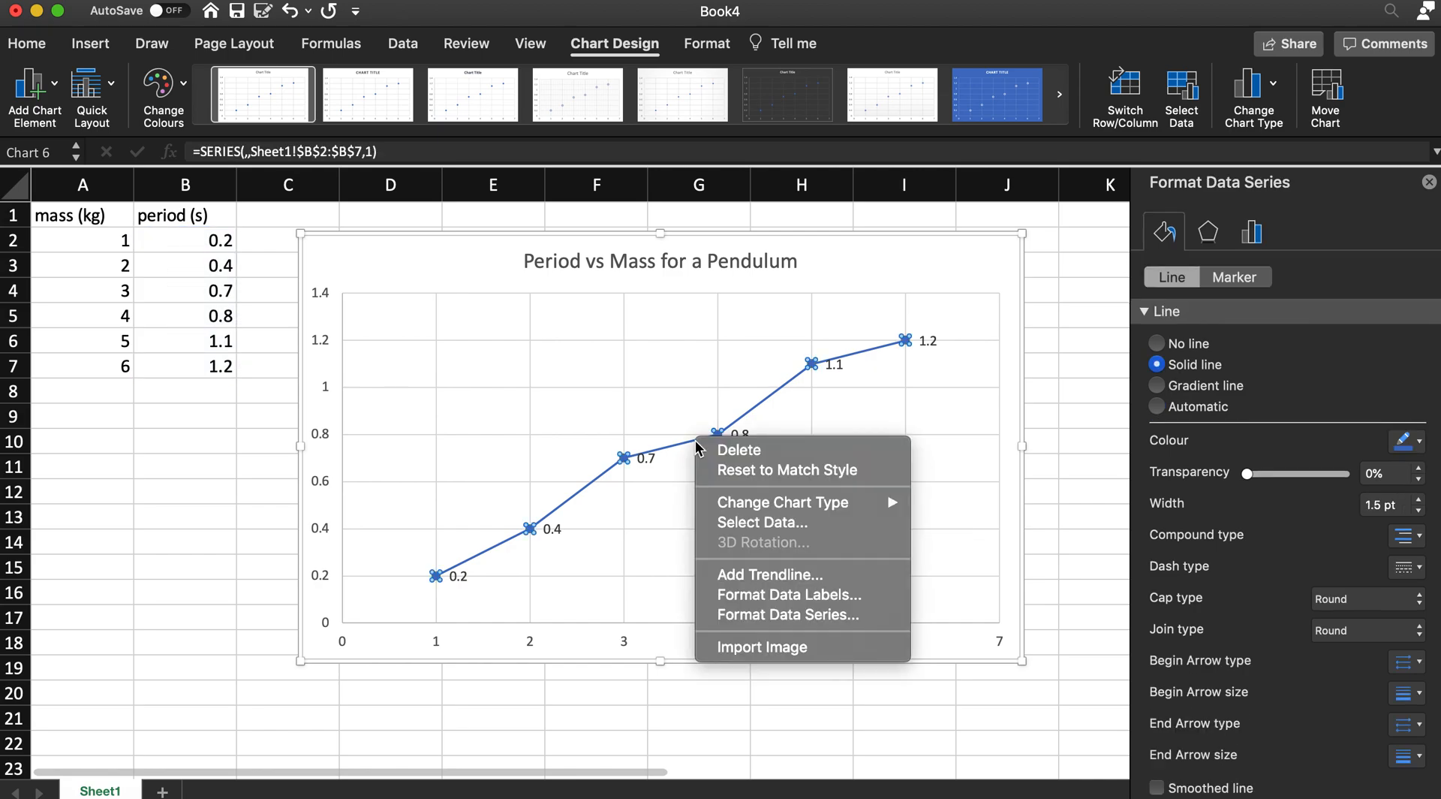
{"action": "left_click", "coordinate": [721, 575]}
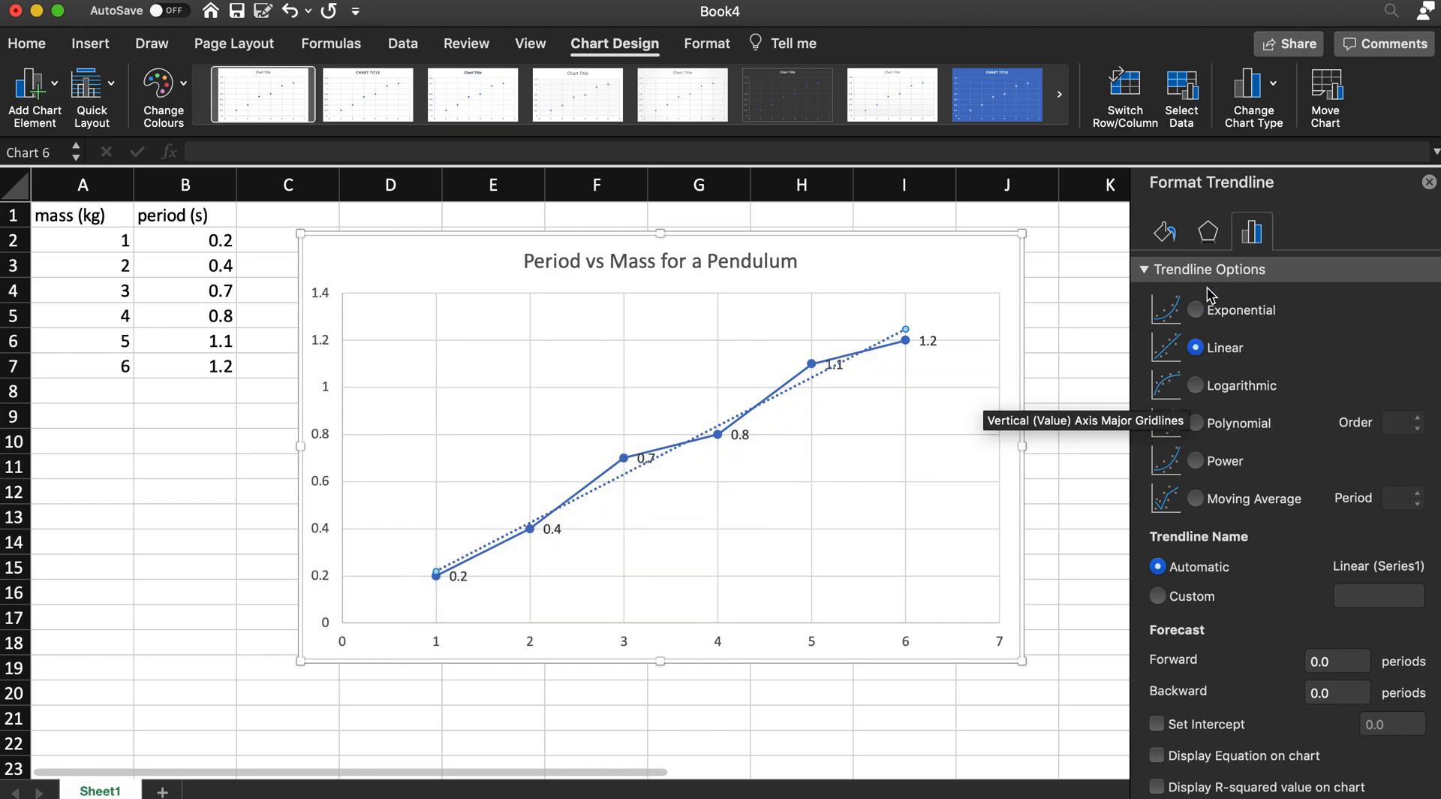
Step: Try the Exponential, Linear and Logarithmic types on the chart's trendline
{"action": "left_click", "coordinate": [1199, 311]}
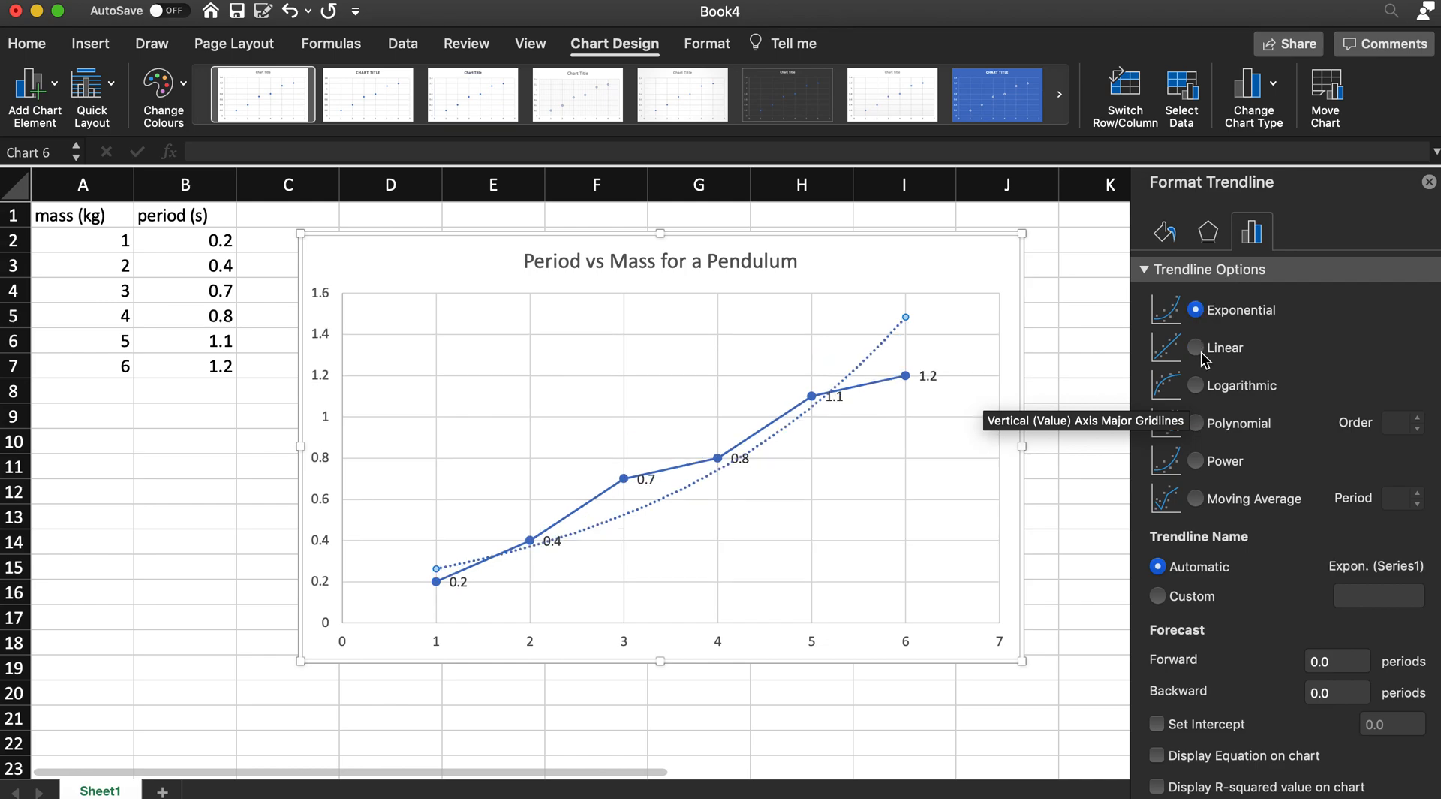
{"action": "left_click", "coordinate": [1198, 348]}
{"action": "left_click", "coordinate": [1195, 311]}
{"action": "left_click", "coordinate": [1195, 347]}
{"action": "left_click", "coordinate": [1195, 387]}
Step: Try a Polynomial trendline with orders up to 6 and switch the trendline type to Power
{"action": "left_click", "coordinate": [1196, 423]}
{"action": "left_click", "coordinate": [1416, 418]}
{"action": "left_click", "coordinate": [1416, 418]}
{"action": "left_click", "coordinate": [1416, 418]}
{"action": "left_click", "coordinate": [1415, 418]}
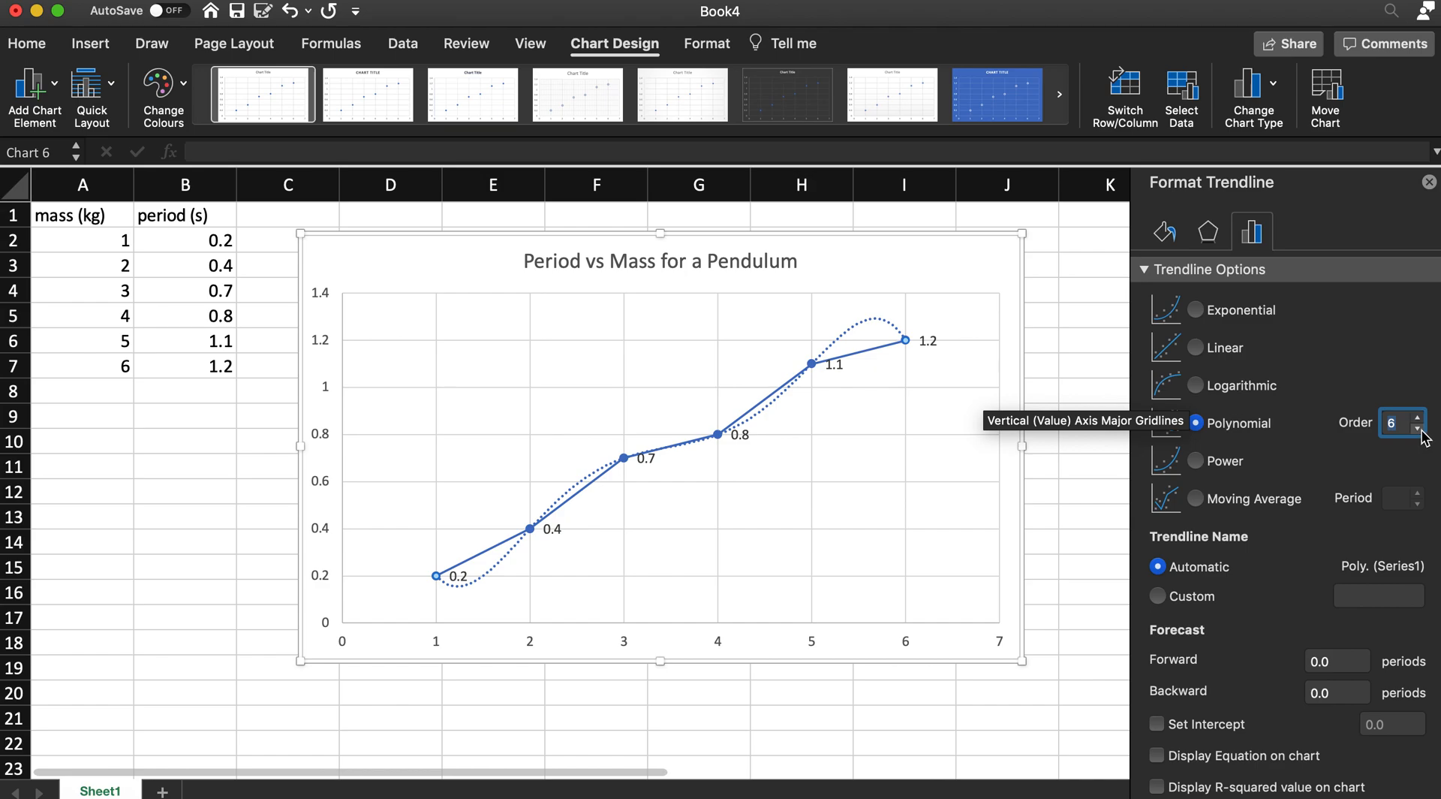
{"action": "left_click", "coordinate": [1417, 429]}
{"action": "left_click", "coordinate": [1417, 429]}
{"action": "left_click", "coordinate": [1214, 461]}
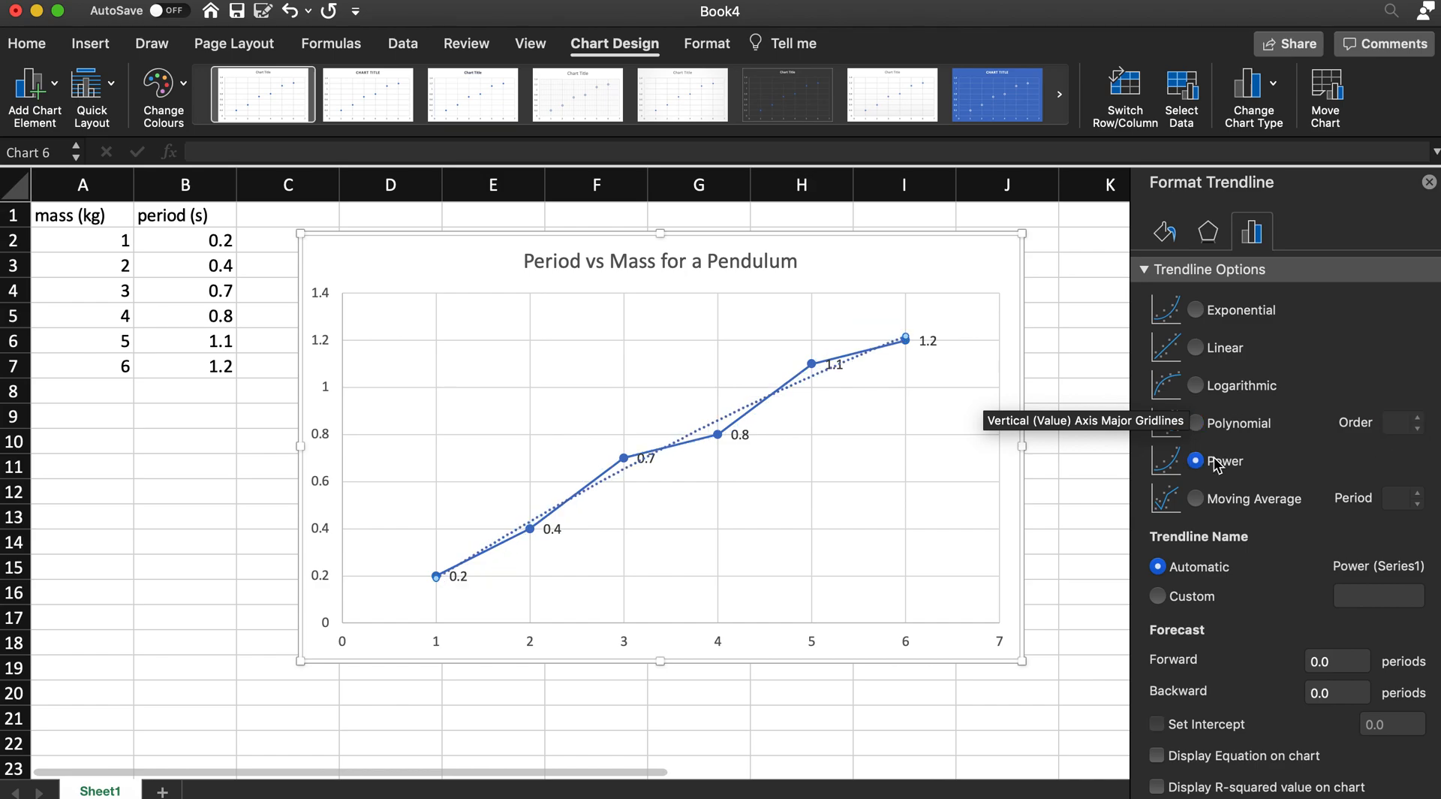
Step: Try the Moving Average type on the chart's trendline and set the trendline back to Linear
{"action": "left_click", "coordinate": [1219, 498]}
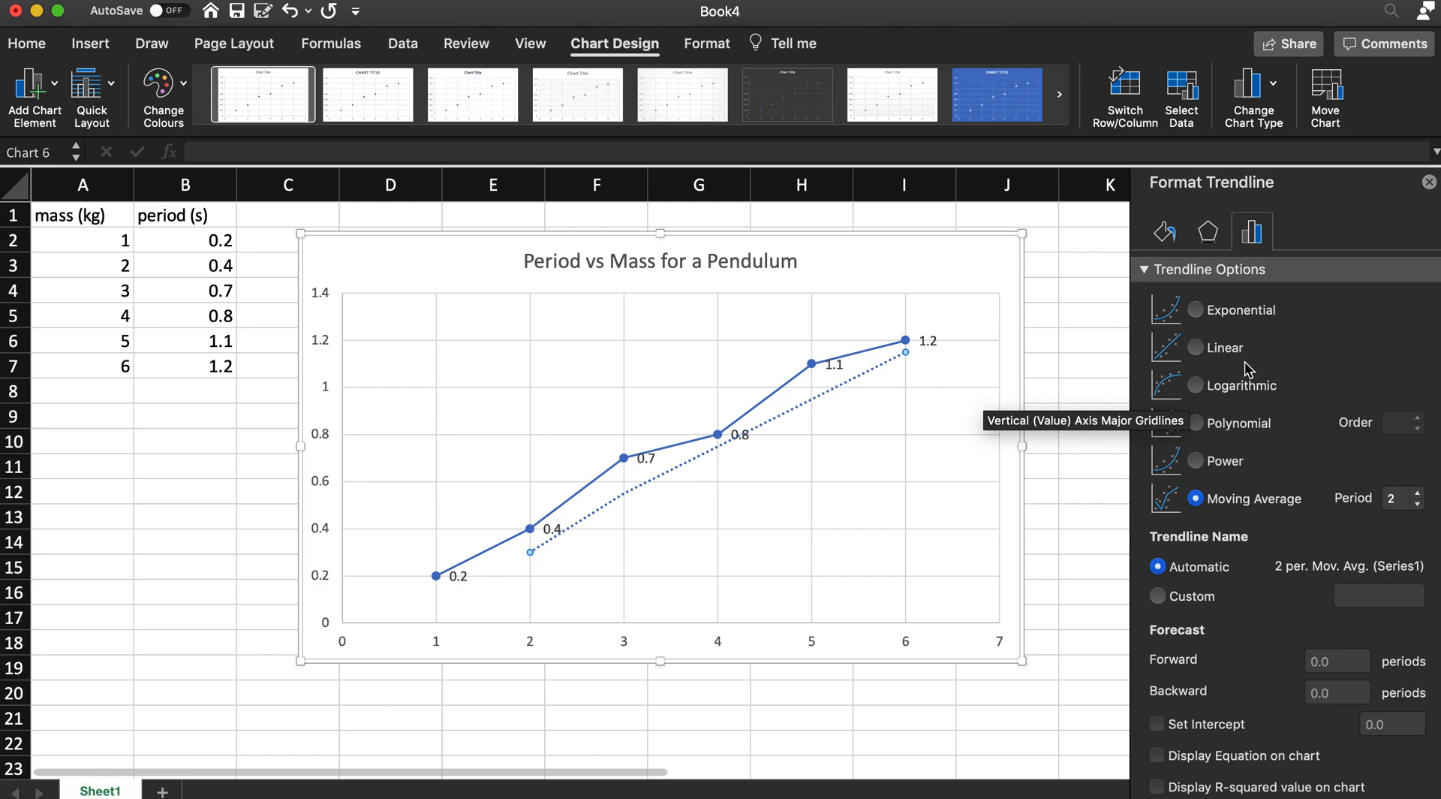
{"action": "left_click", "coordinate": [1201, 349]}
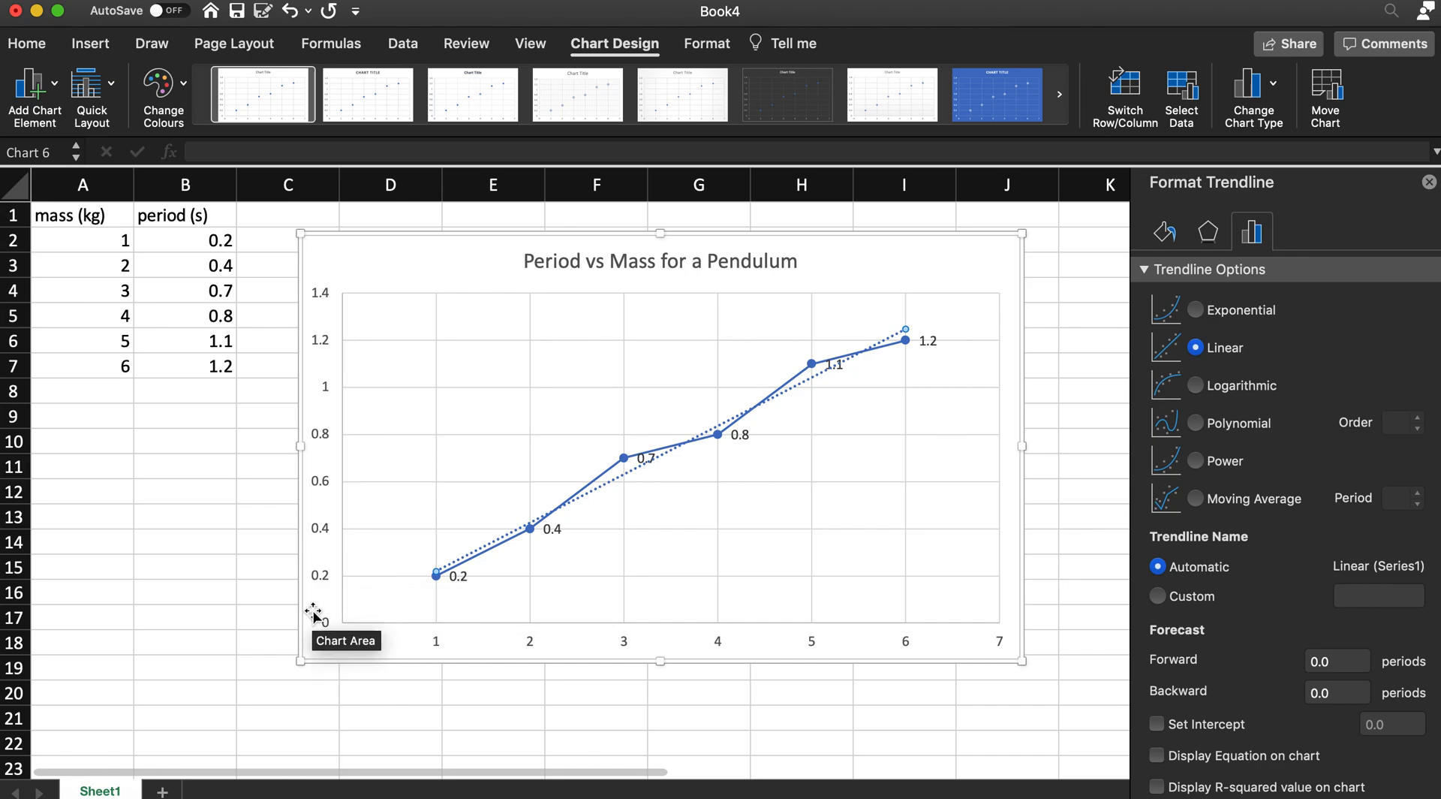
Step: Display the linear trendline's equation on the chart and move its label to the empty area below the line
{"action": "scroll", "coordinate": [1257, 564], "scroll_direction": "down", "scroll_amount": 1}
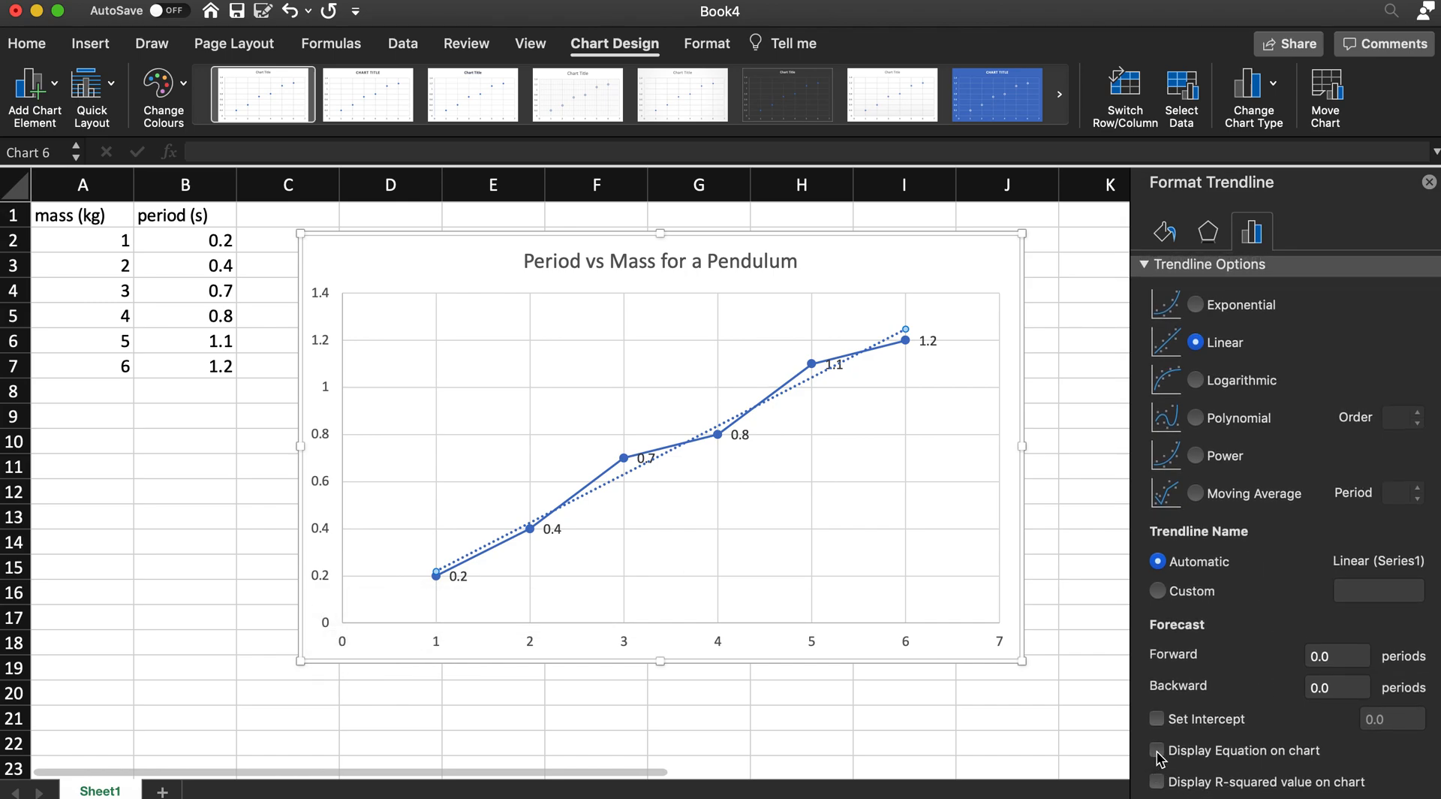
{"action": "left_click", "coordinate": [1158, 751]}
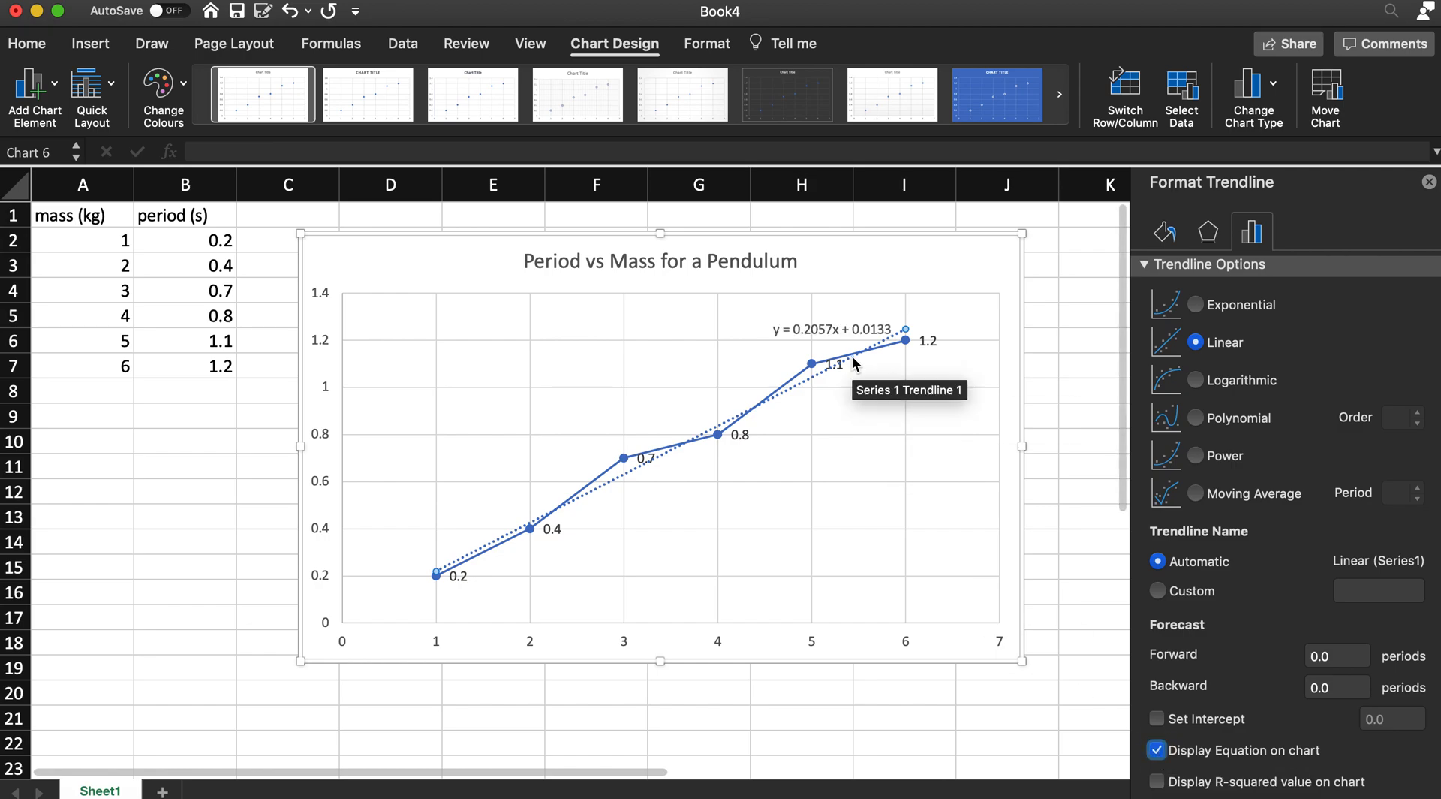
{"action": "left_click_drag", "start_coordinate": [845, 344], "coordinate": [838, 500]}
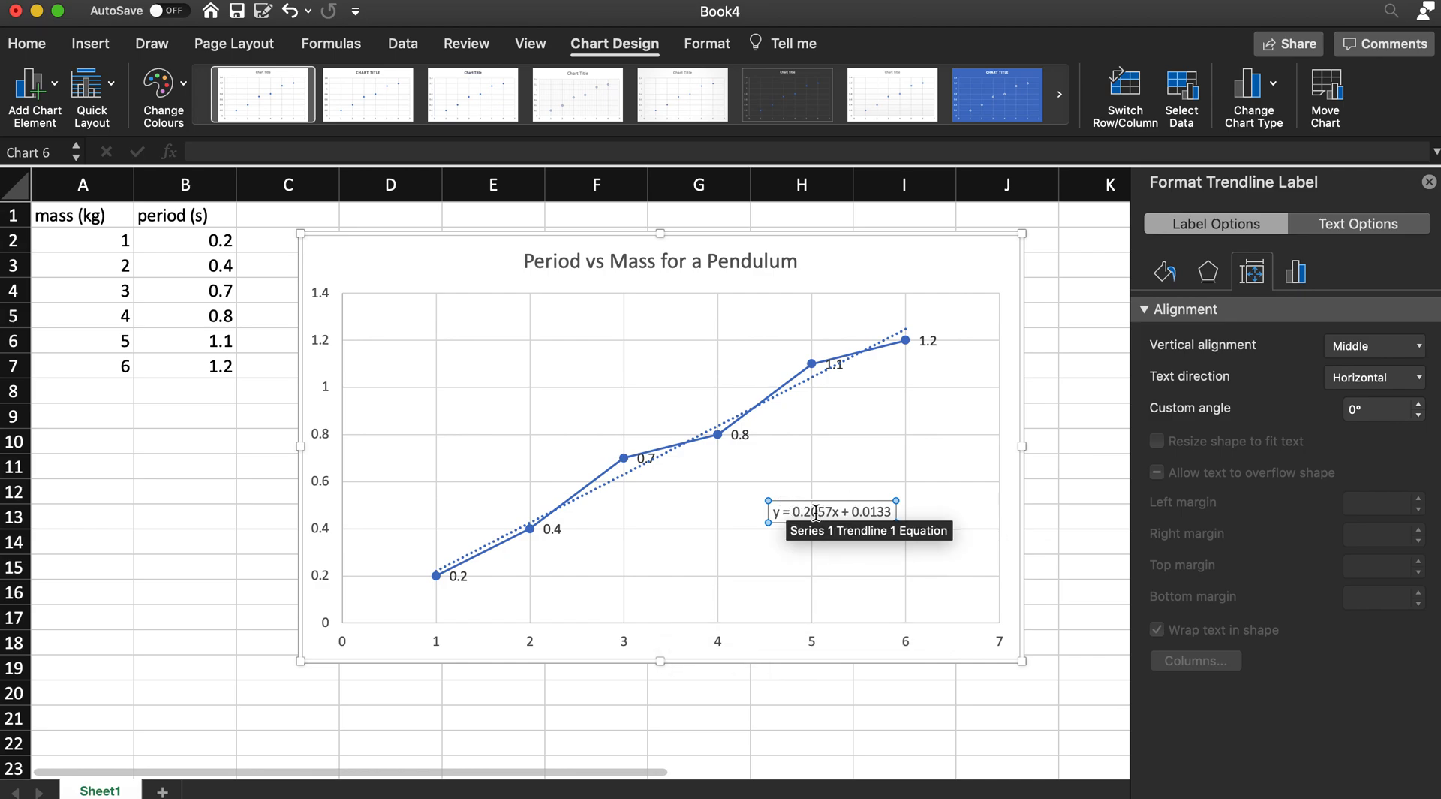
Step: Highlight the slope and the constant term inside the trendline equation label
{"action": "left_click_drag", "start_coordinate": [792, 511], "coordinate": [894, 511]}
{"action": "left_click", "coordinate": [854, 511]}
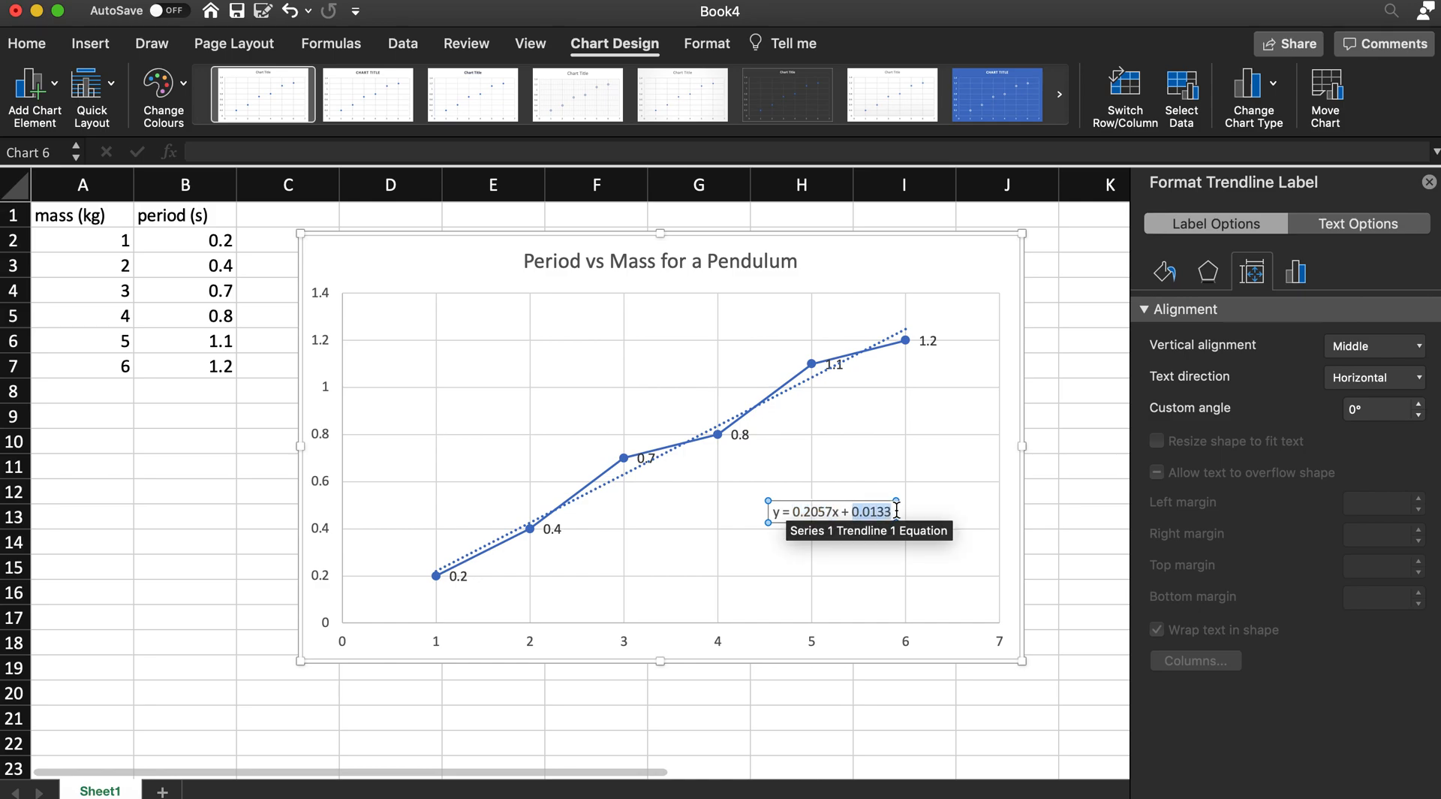